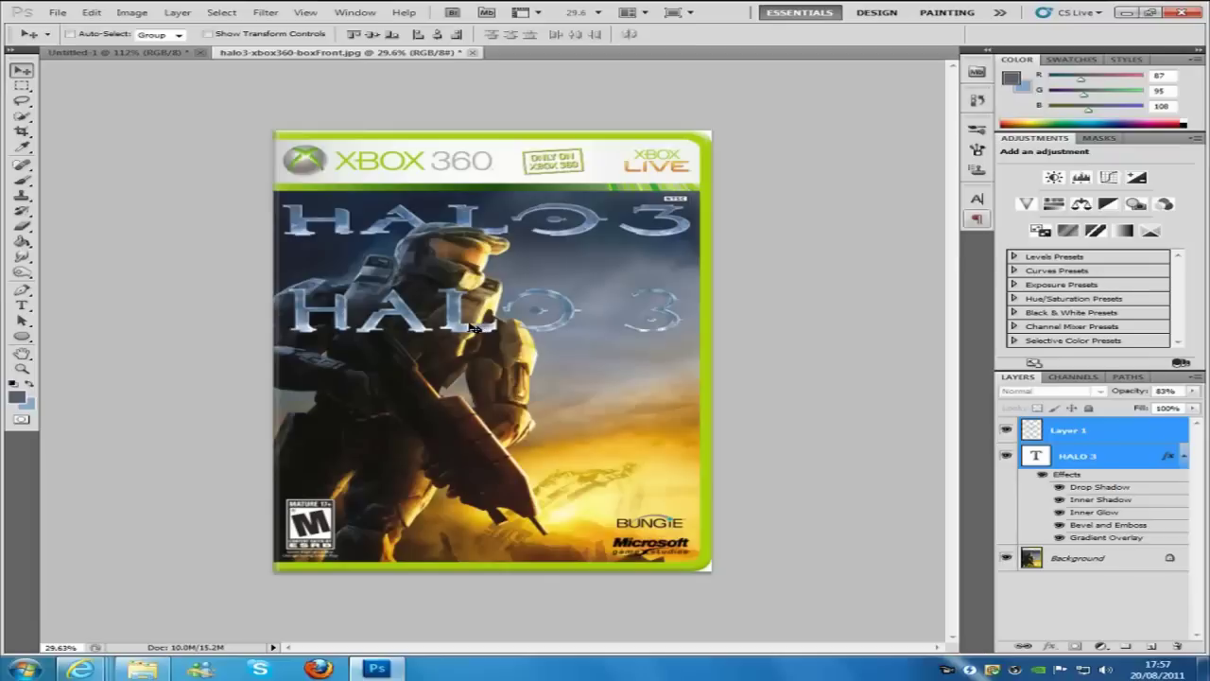
Nudge the lower HALO 3 text up slightly on the cover reference
mouse_move(477, 328)
left_mouse_down()
mouse_move(470, 317)
mouse_move(478, 324)
left_mouse_up()
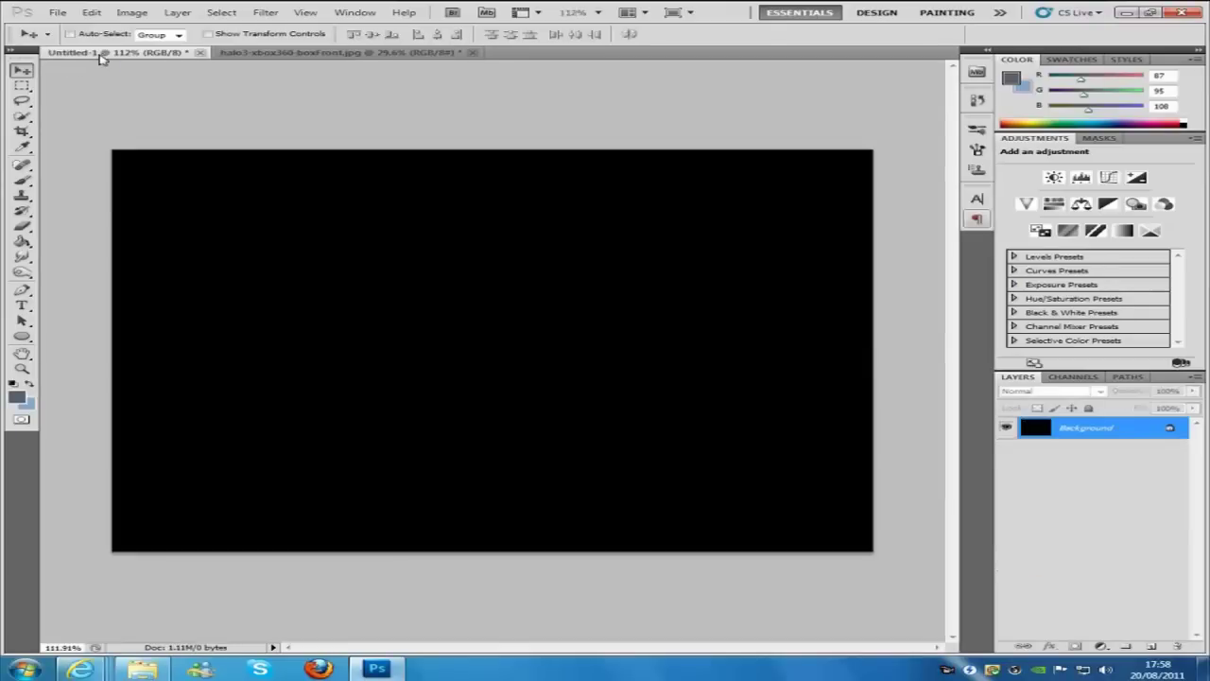
On the black Untitled-1 canvas, start a new text layer at 20 pt
left_click(108, 59)
left_click(22, 305)
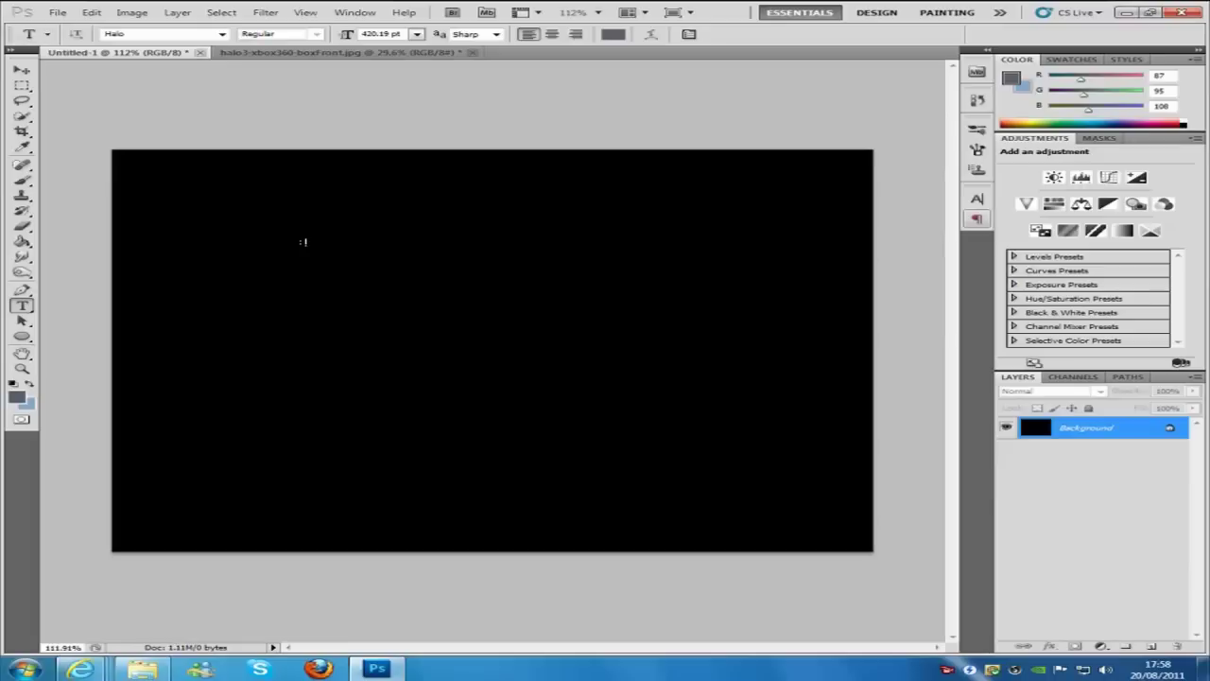
left_click(383, 244)
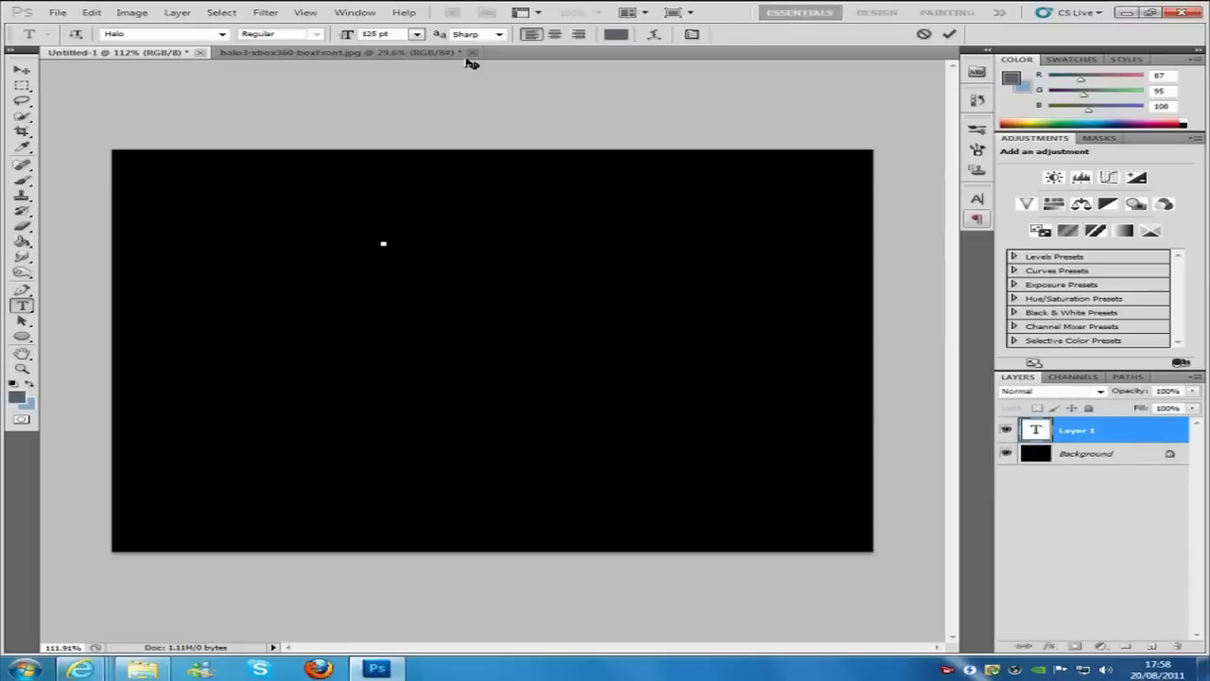
double_click(377, 33)
type("20")
Set the text colour to near-white and type HALO 3
left_click(616, 34)
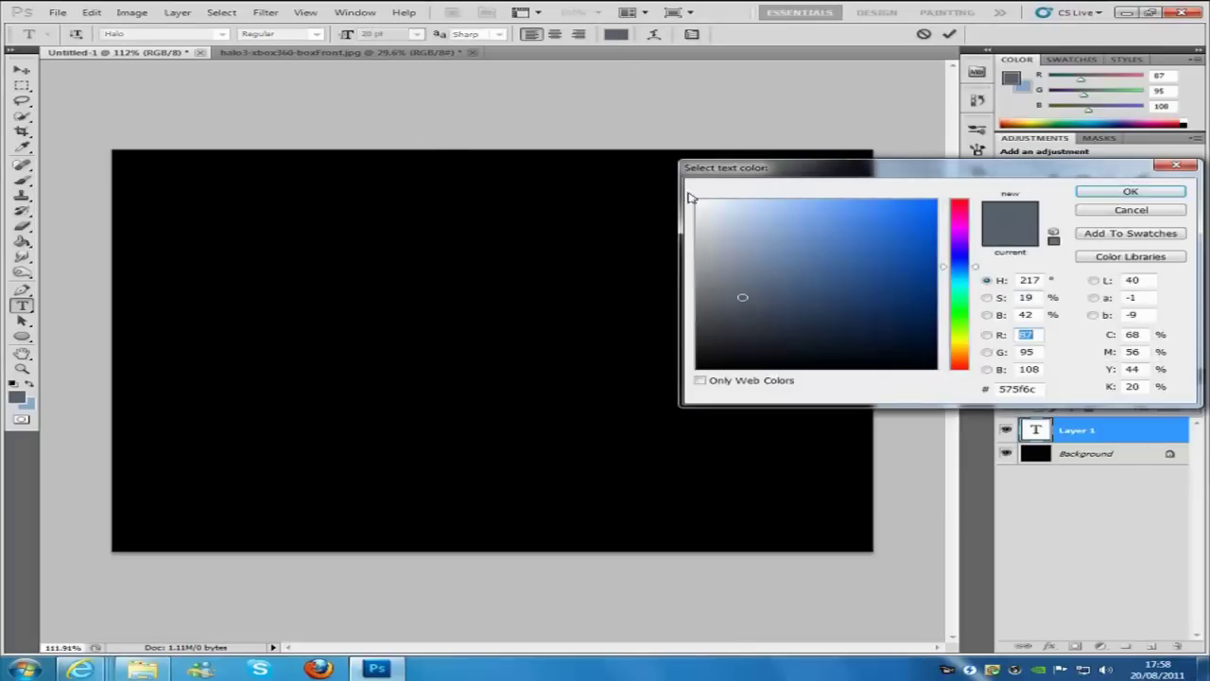
left_click(702, 204)
left_click(1130, 191)
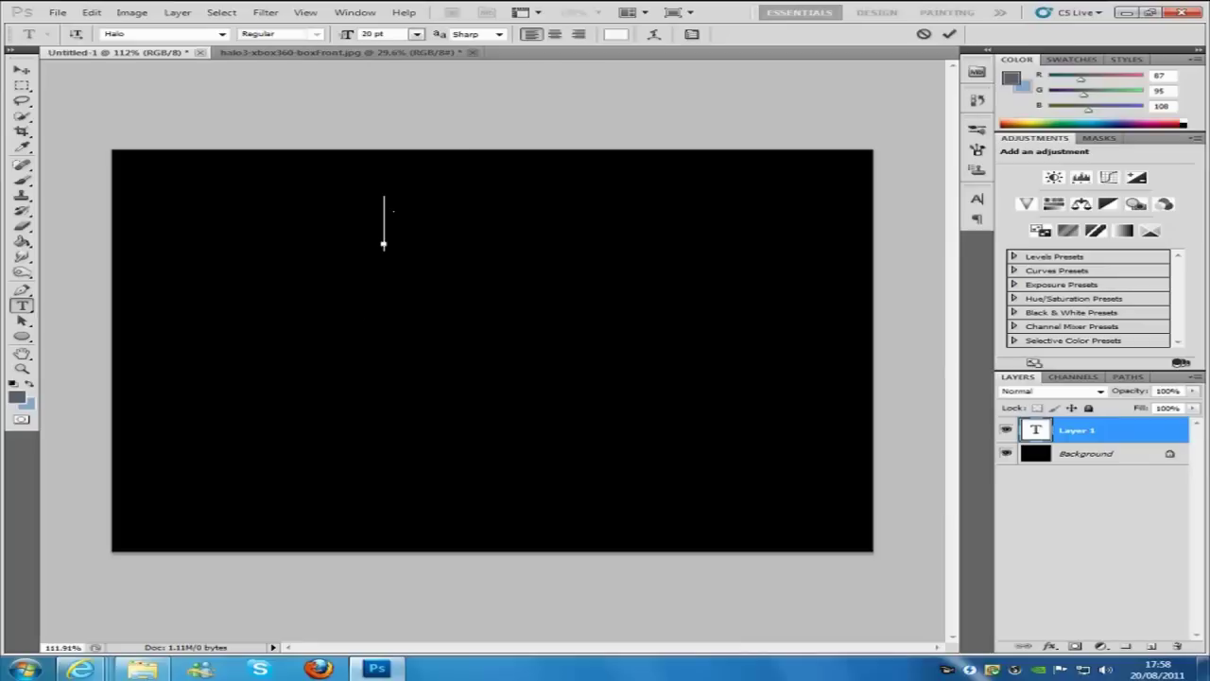
type("HALO")
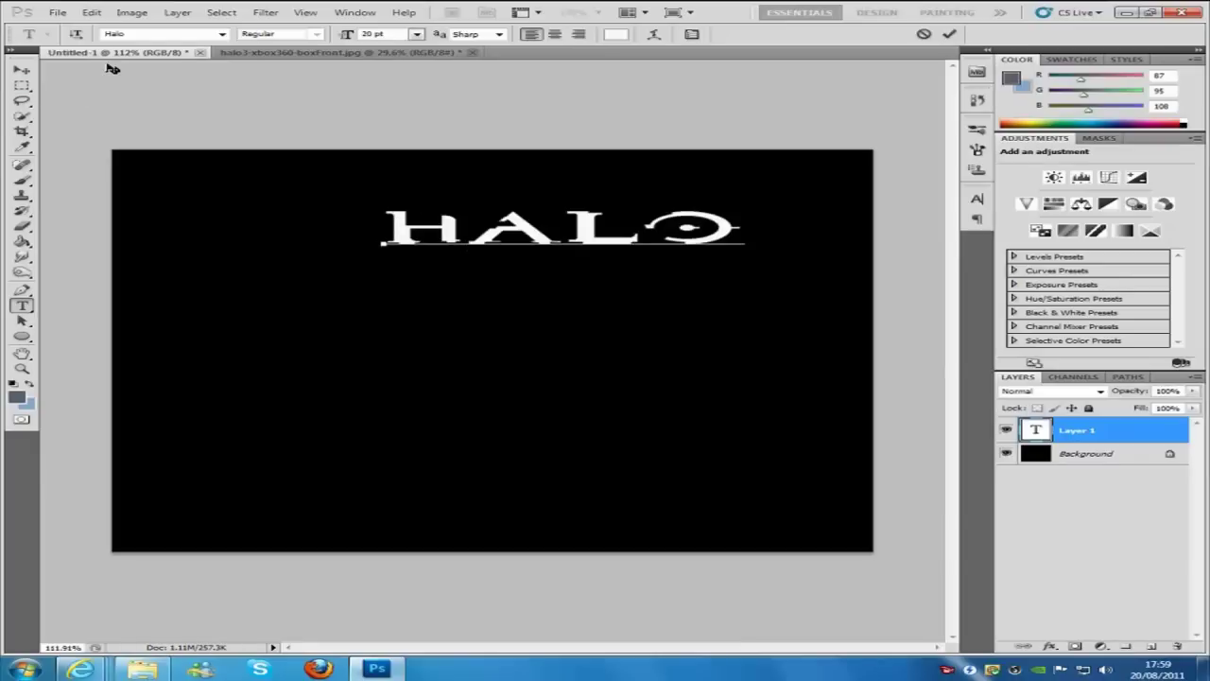
type(" 3")
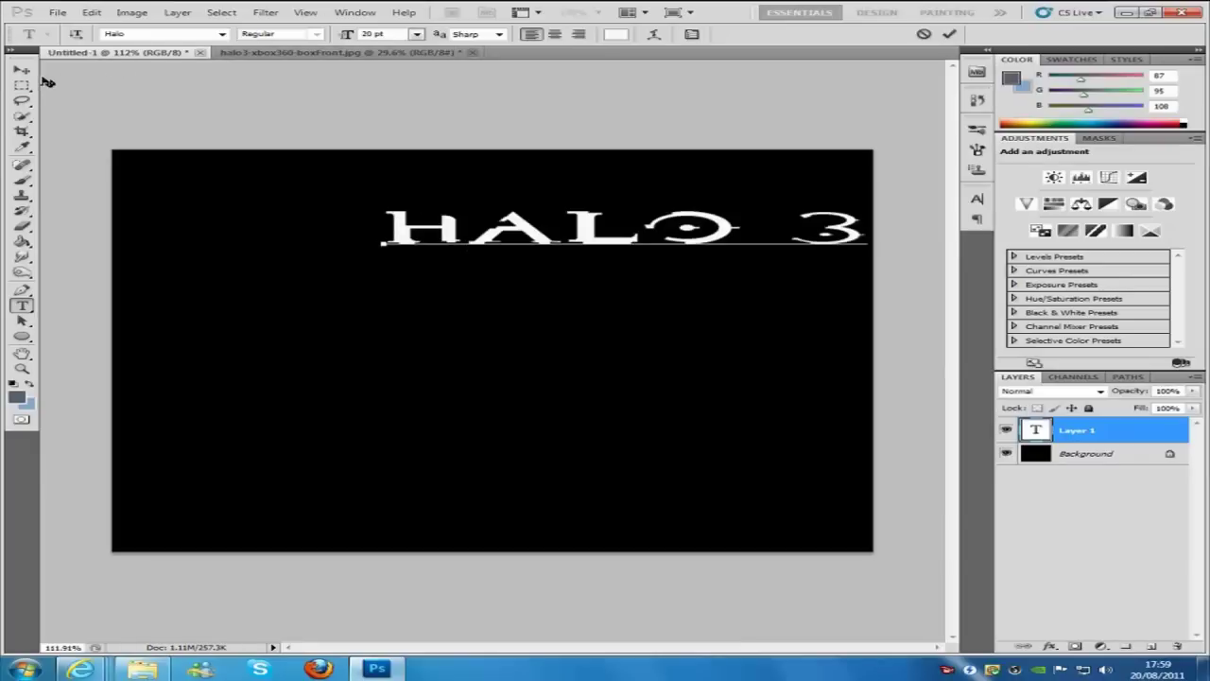
left_click(22, 70)
Centre the HALO 3 text on the canvas and enable Gradient Overlay in its Layer Style
left_click_drag(609, 246, 493, 333)
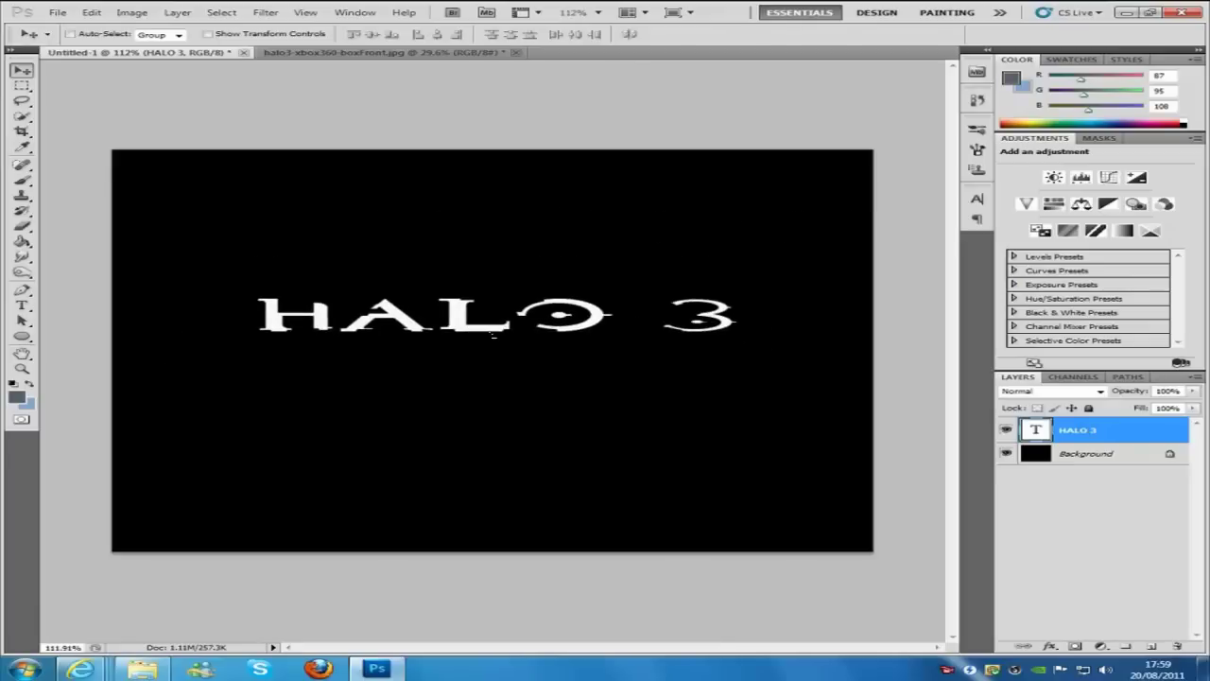
double_click(1150, 434)
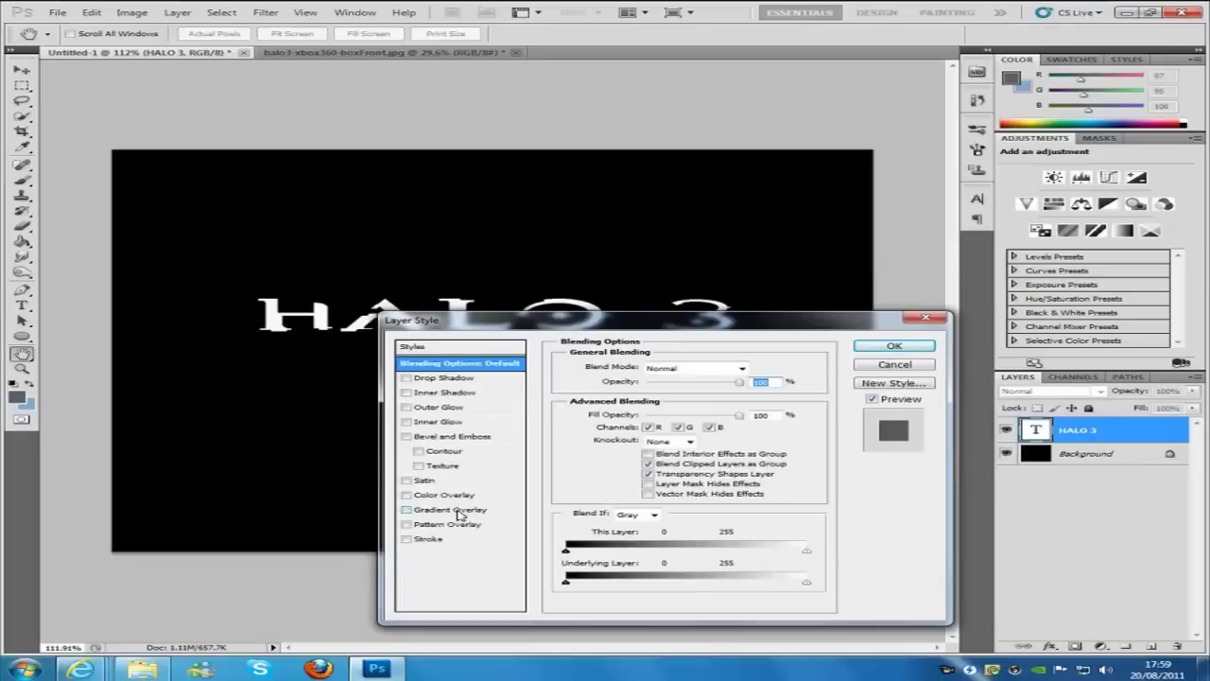
left_click(407, 510)
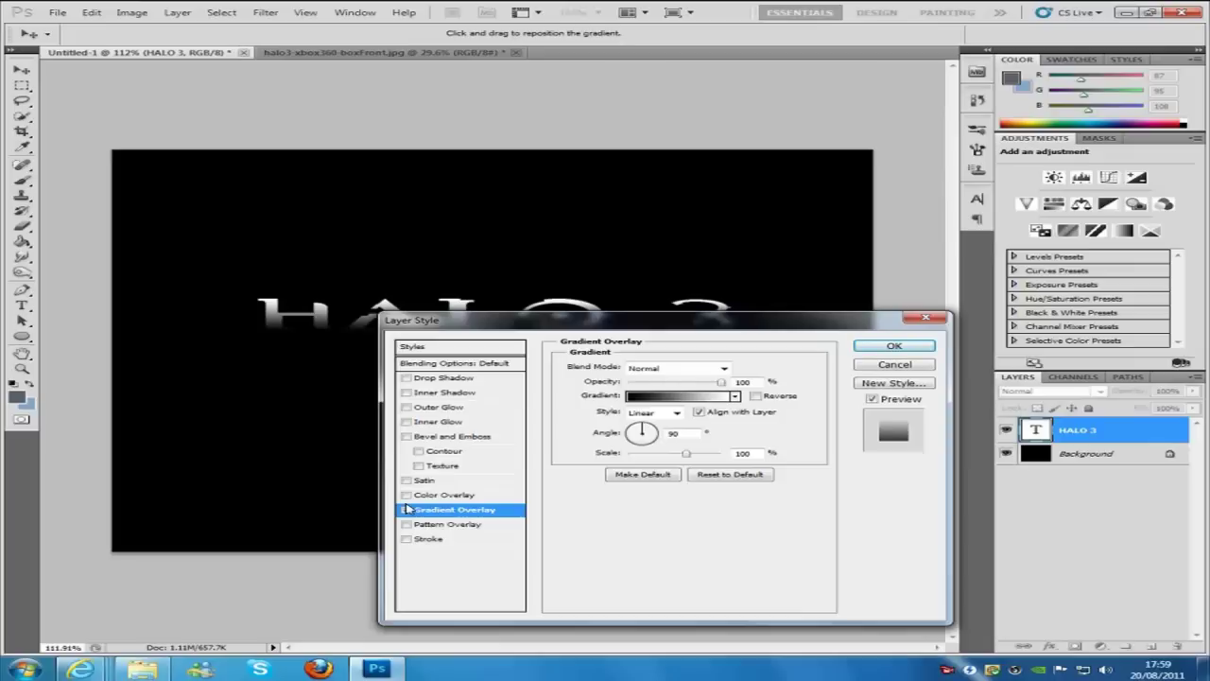
Change the gradient's starting stop to pale blue #d3e2f5
left_click(677, 397)
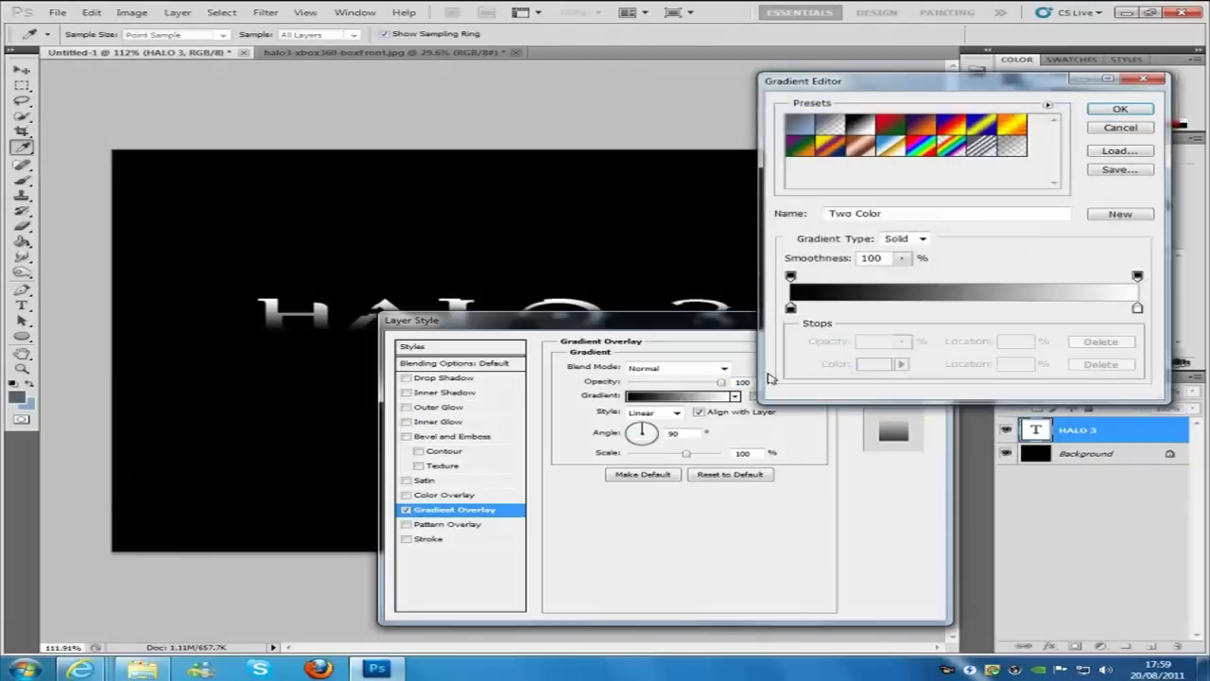
left_click(791, 311)
left_click(872, 365)
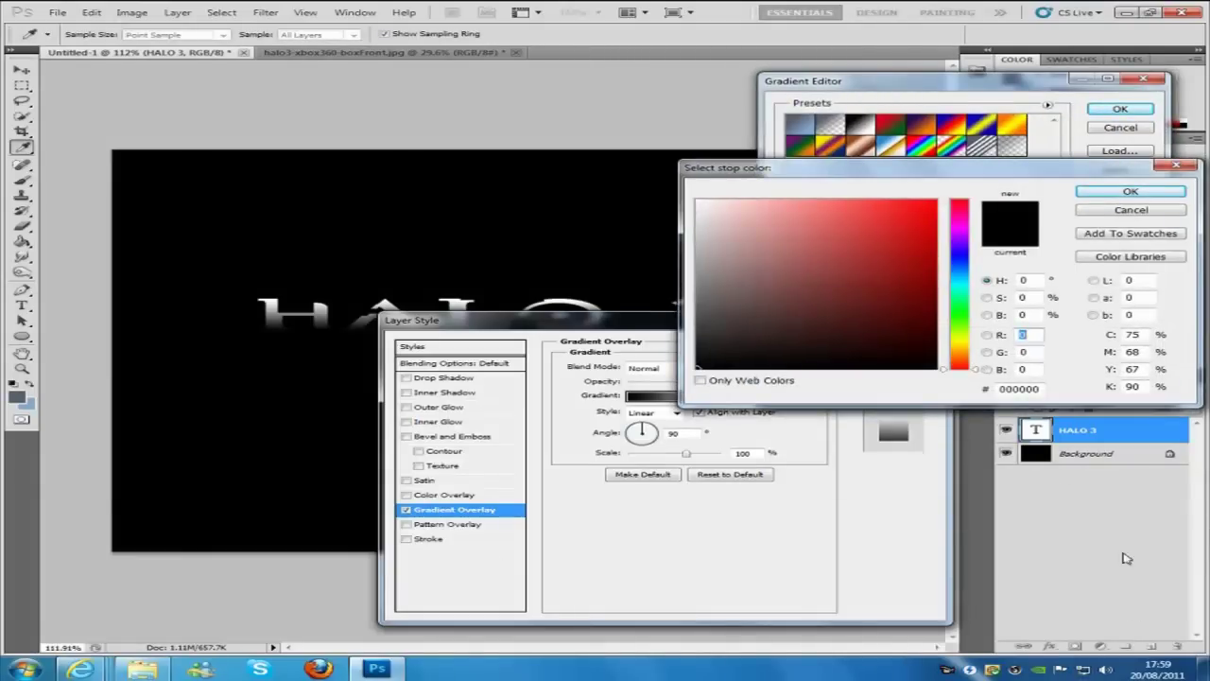
left_click(1019, 389)
double_click(1019, 389)
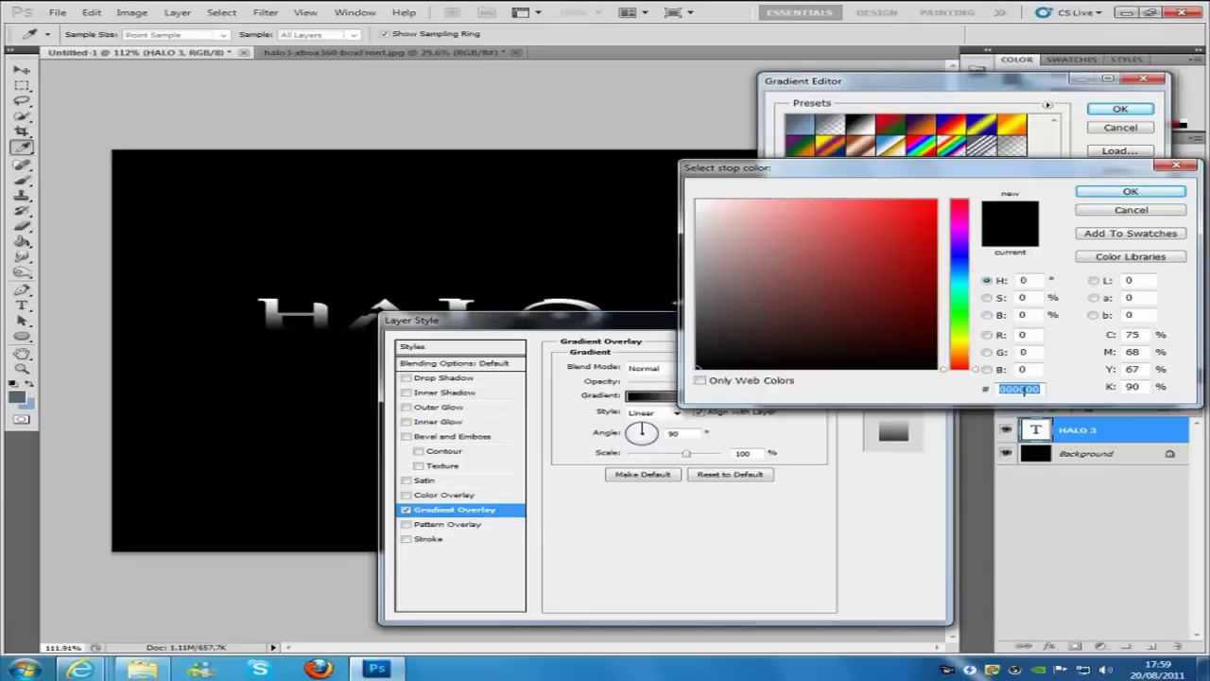
type("d3e")
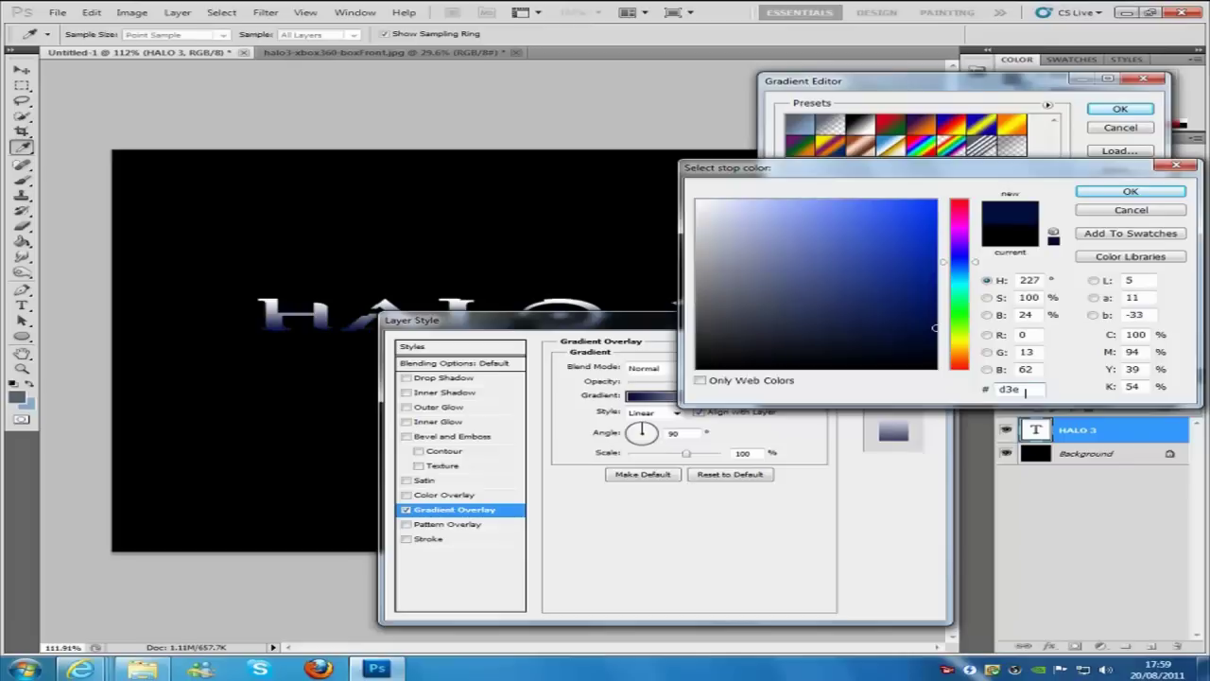
type("2f5")
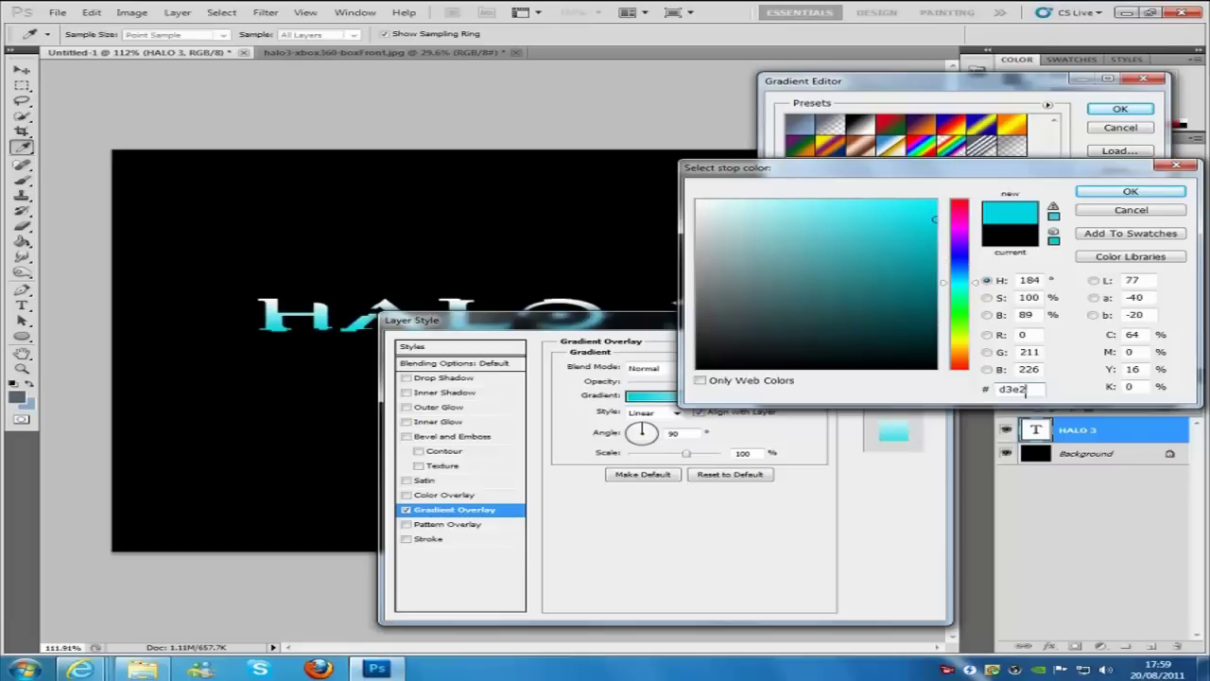
left_click(1122, 191)
Make the end stop grey-blue #5e7891, slide it toward the middle, and confirm
left_click(1138, 307)
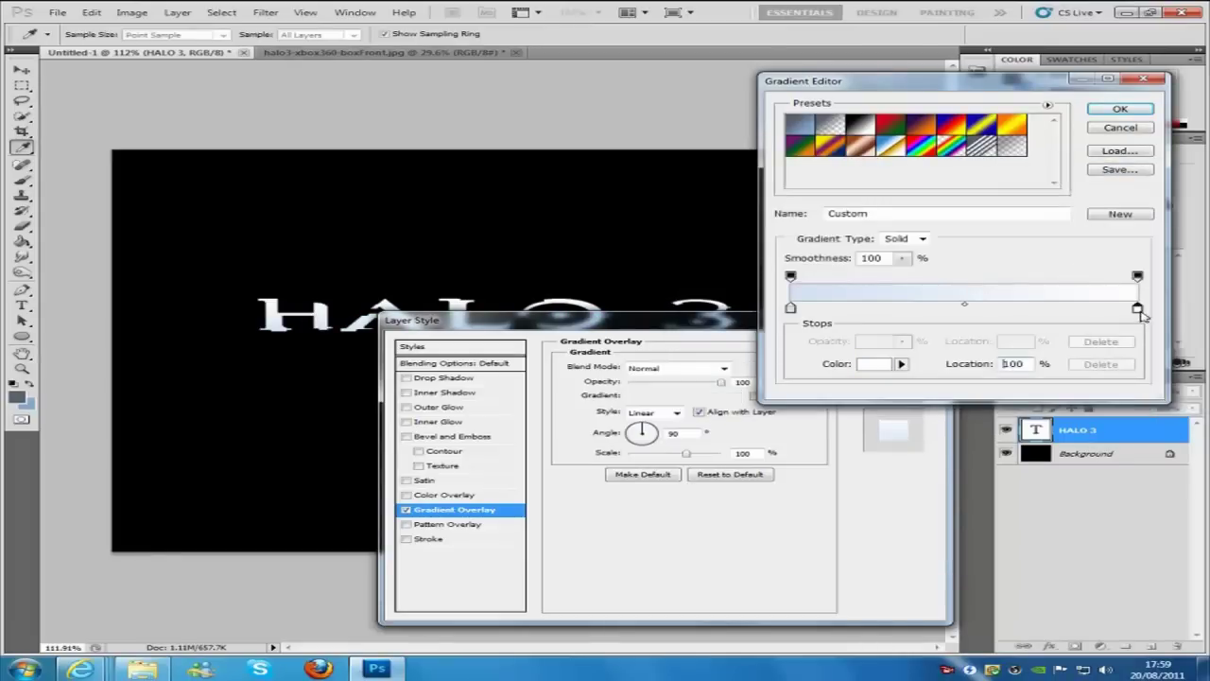
left_click(875, 364)
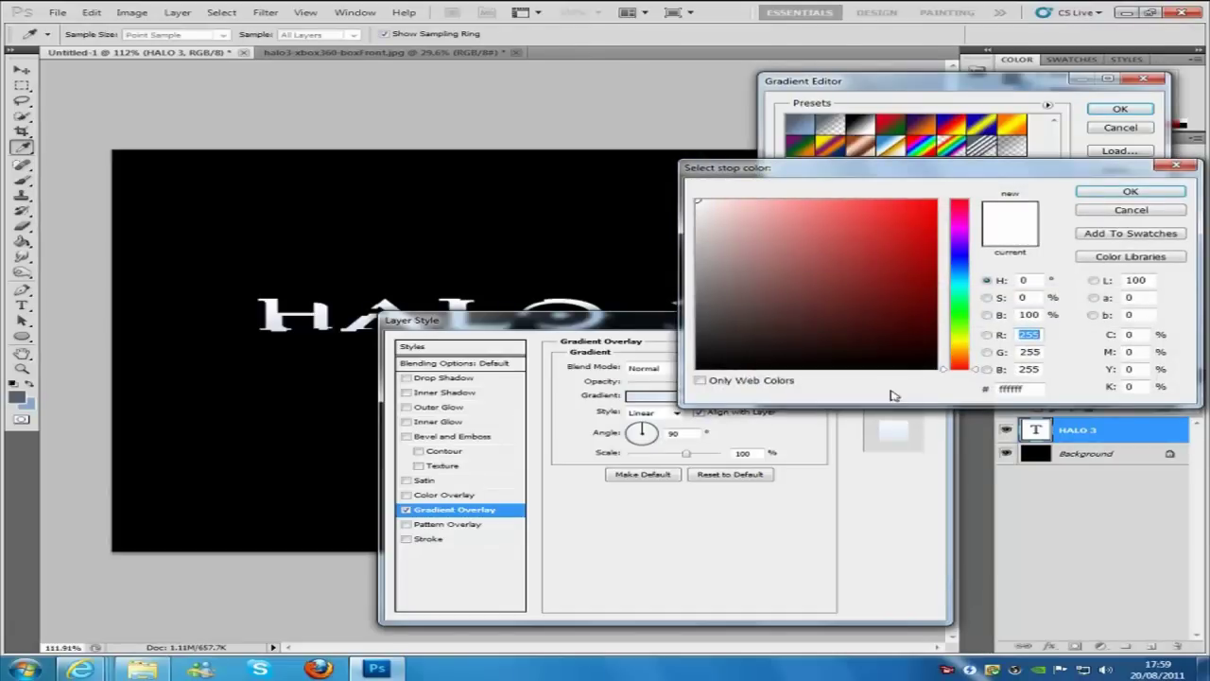
double_click(1029, 389)
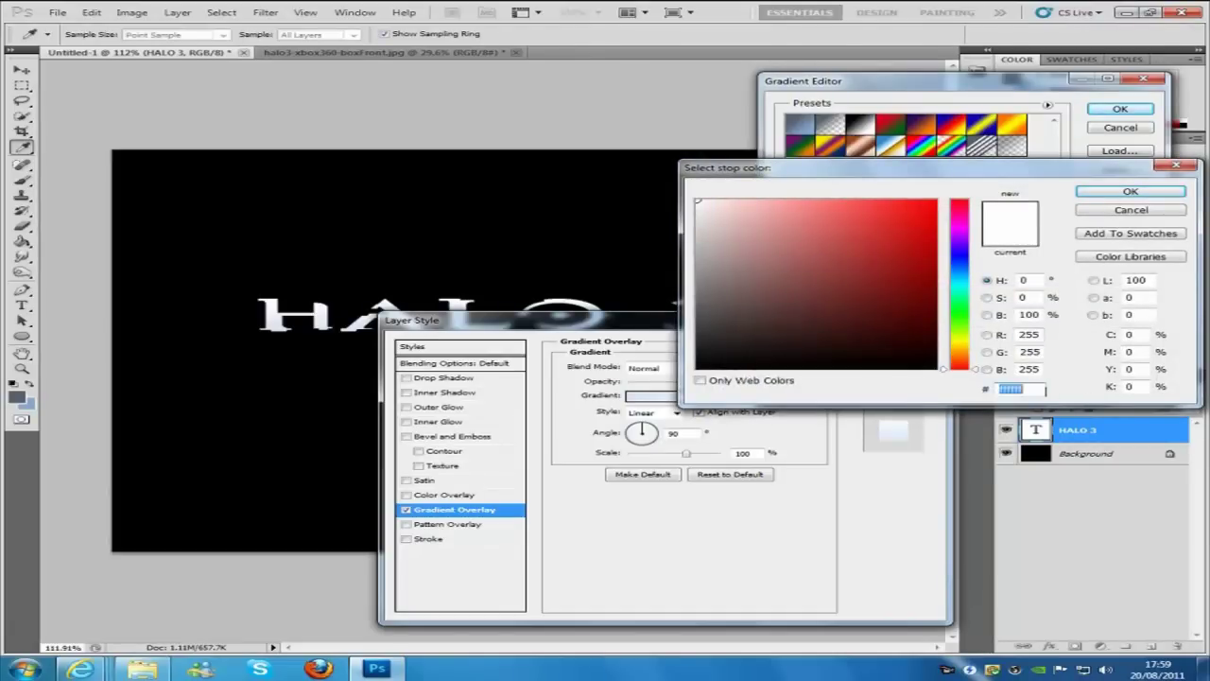
type("5")
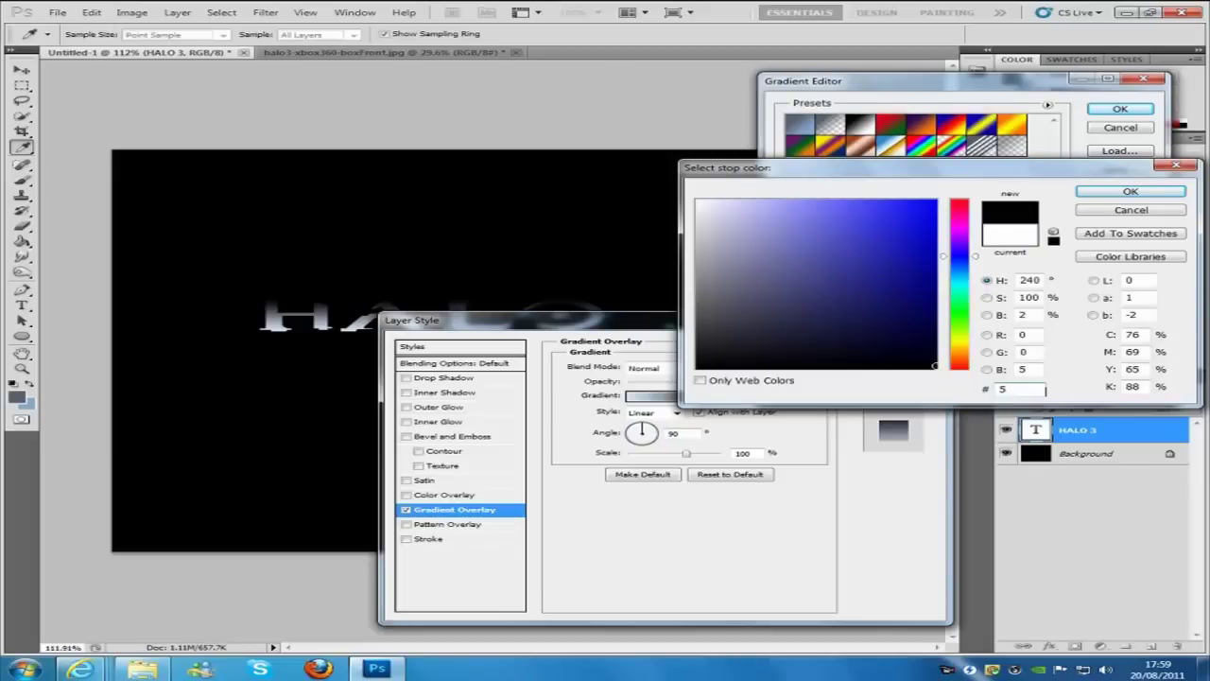
type("e7")
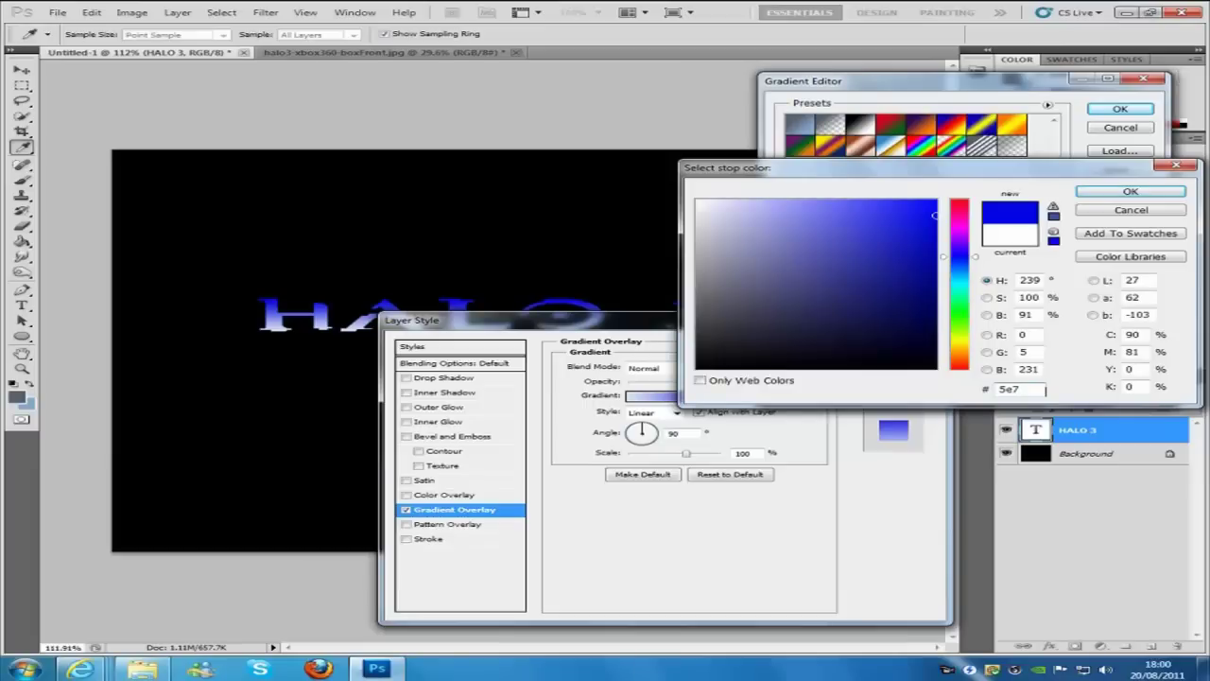
type("891")
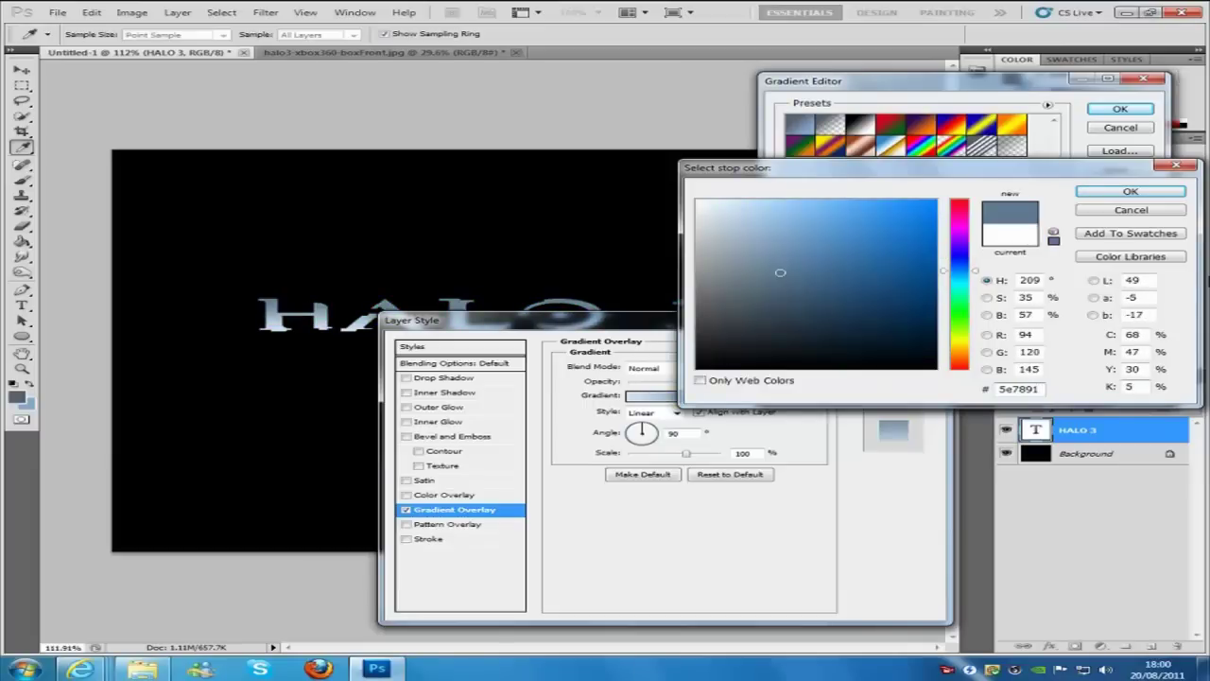
left_click(1125, 191)
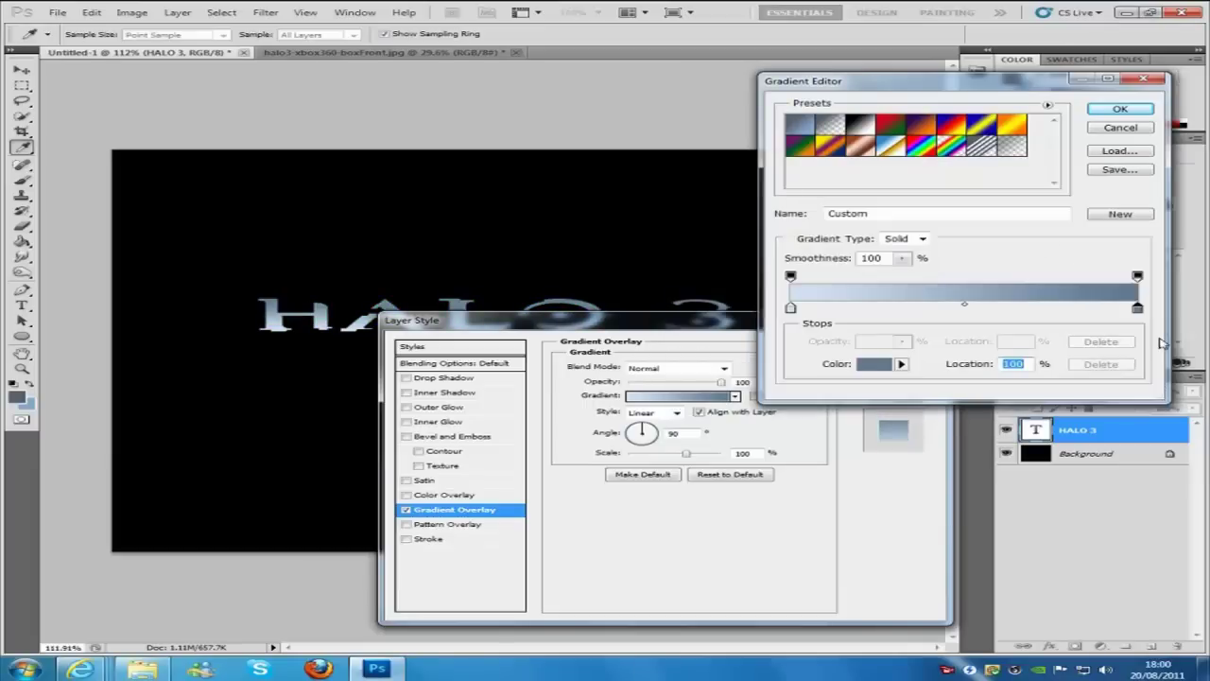
left_click_drag(1142, 312, 934, 326)
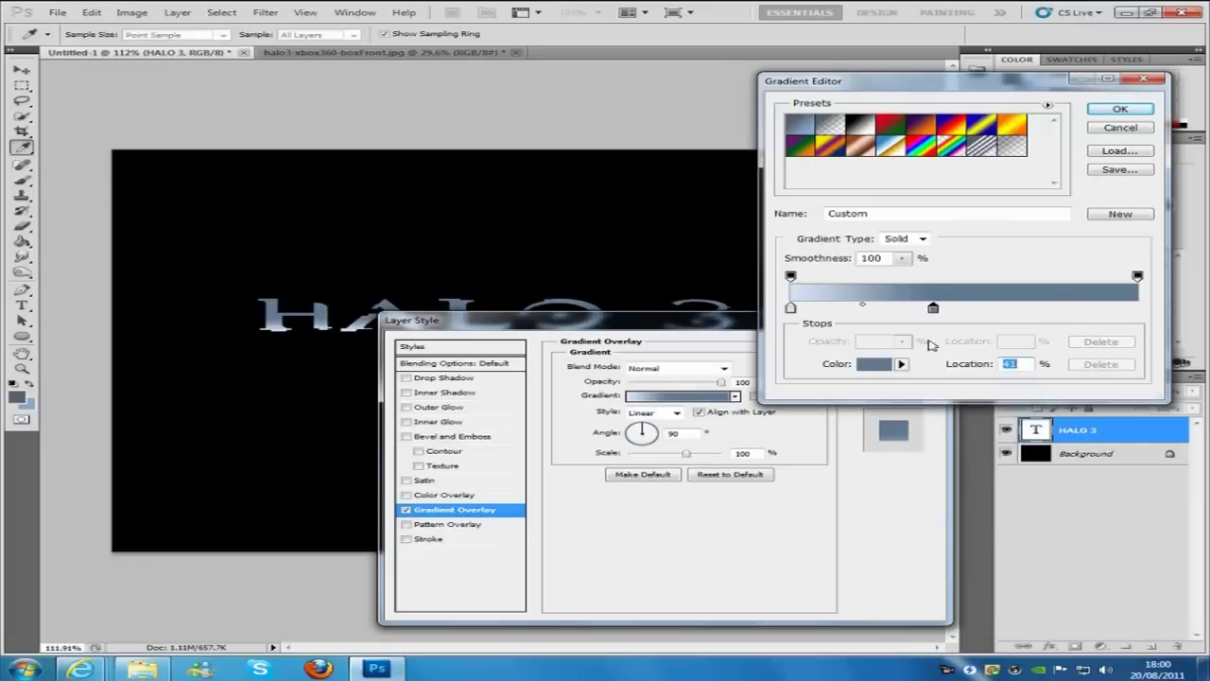
left_click(1118, 110)
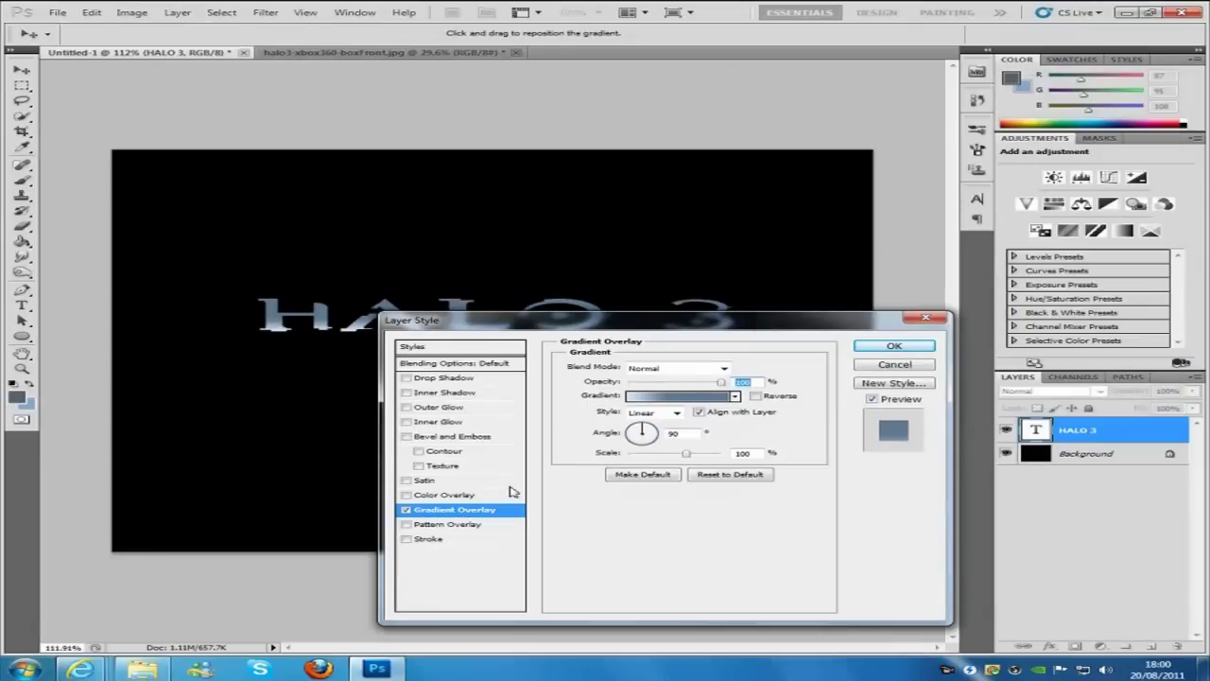
Enable Bevel and Emboss with 1% depth, 30° angle and 30° altitude
left_click(489, 438)
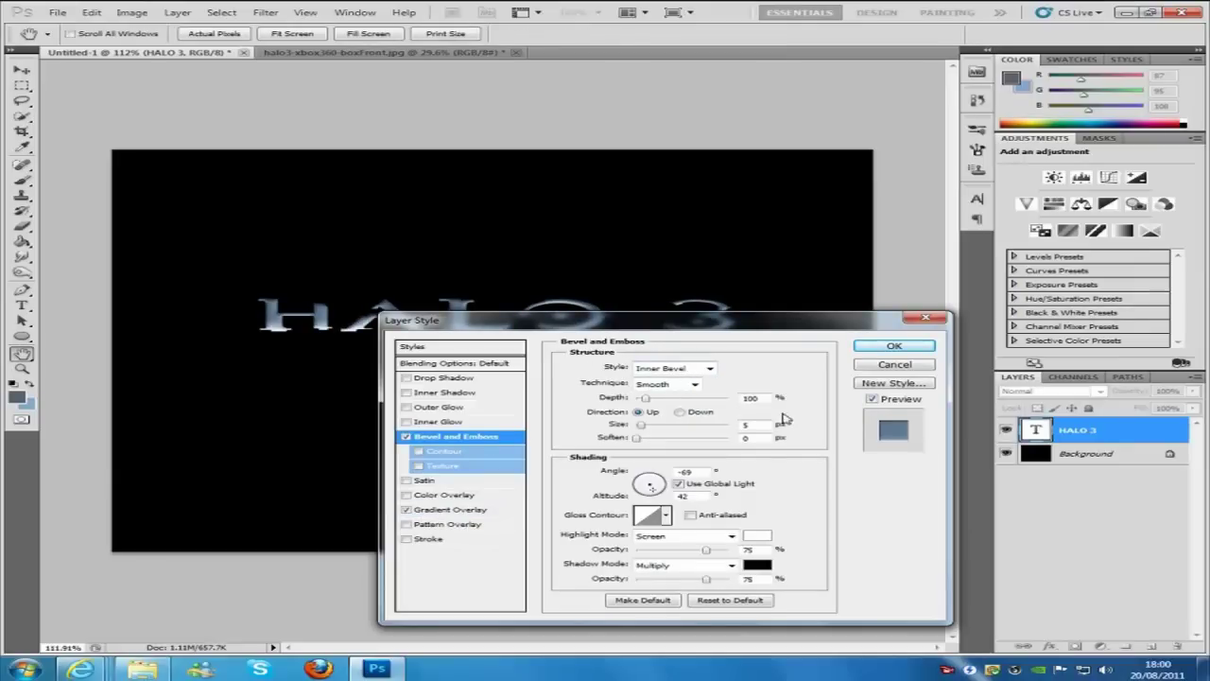
left_click(752, 397)
key("BackSpace")
key("BackSpace")
key("BackSpace")
type("1")
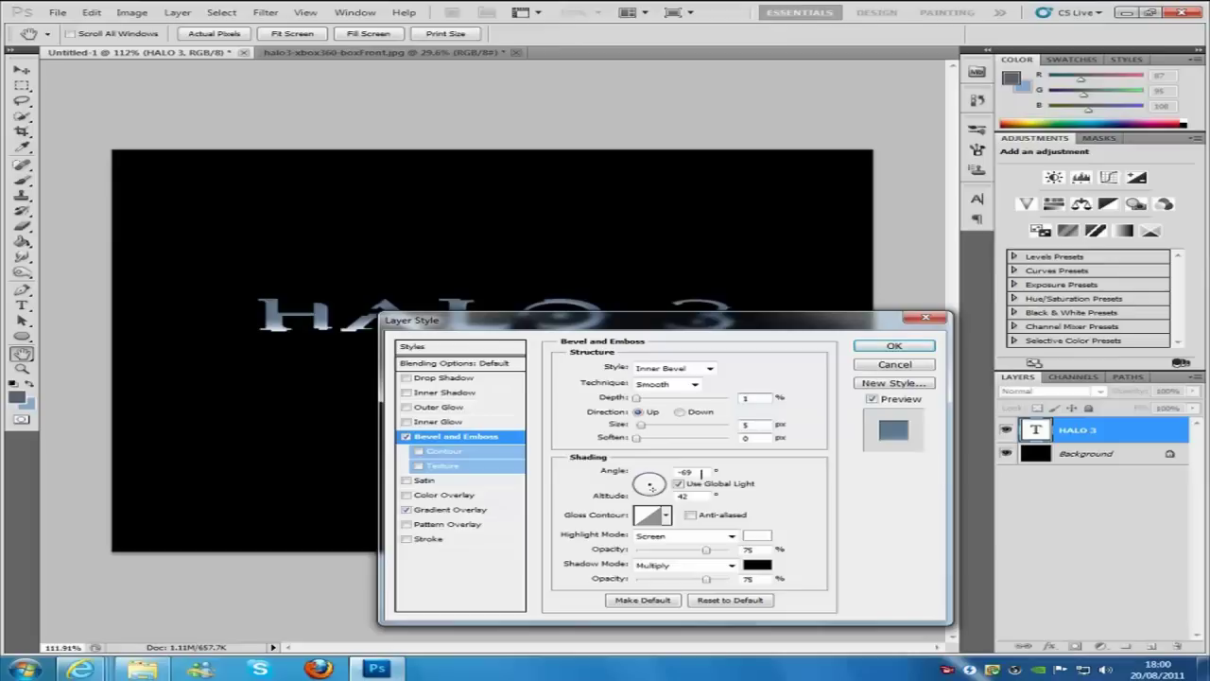
key("Tab")
type("30")
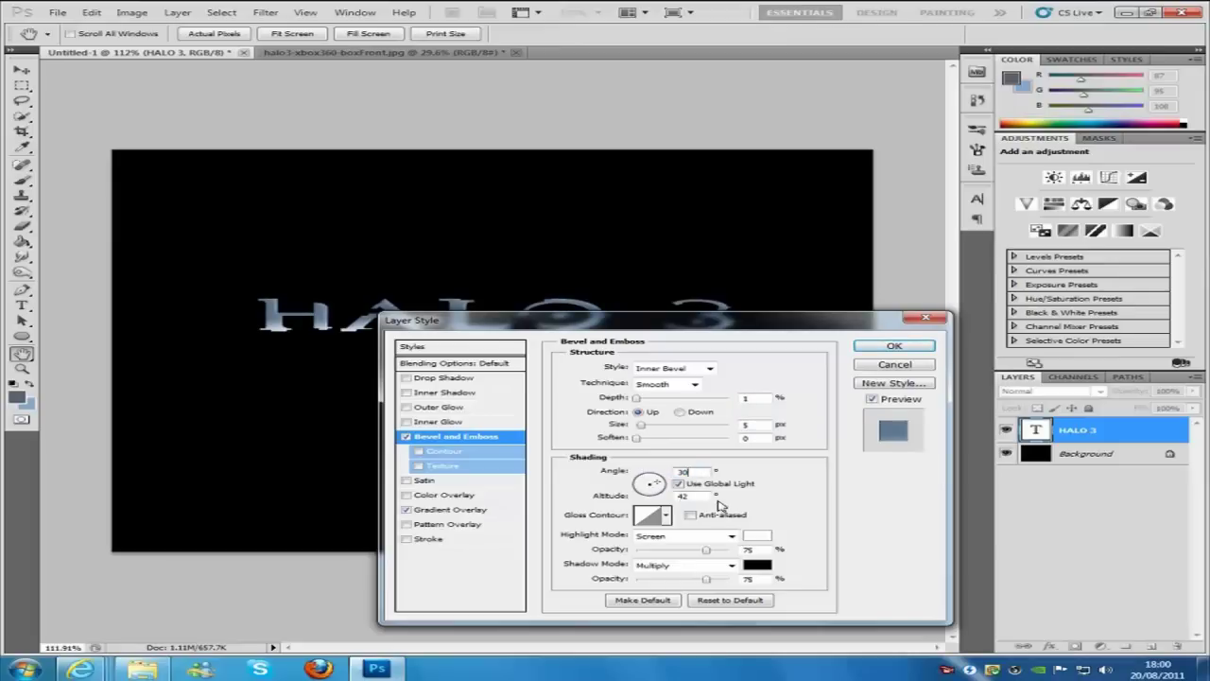
double_click(682, 496)
type("30")
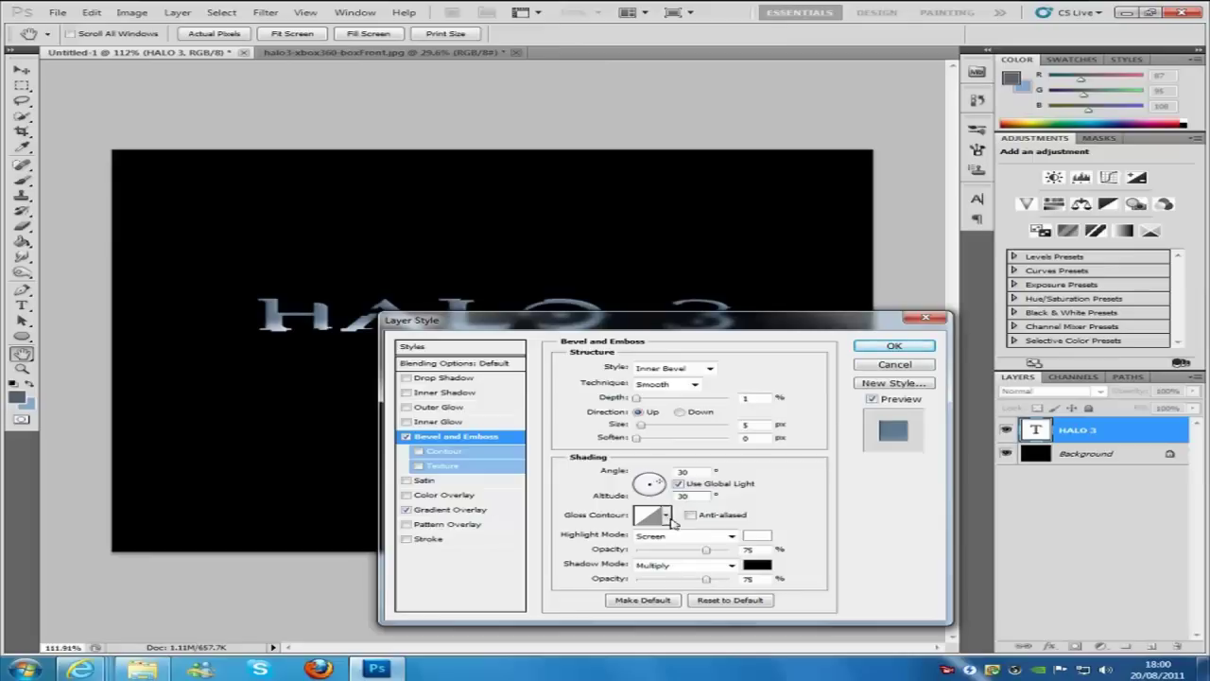
Set the bevel highlight to Overlay mode, colour #daecfa, 100% opacity
left_click(731, 536)
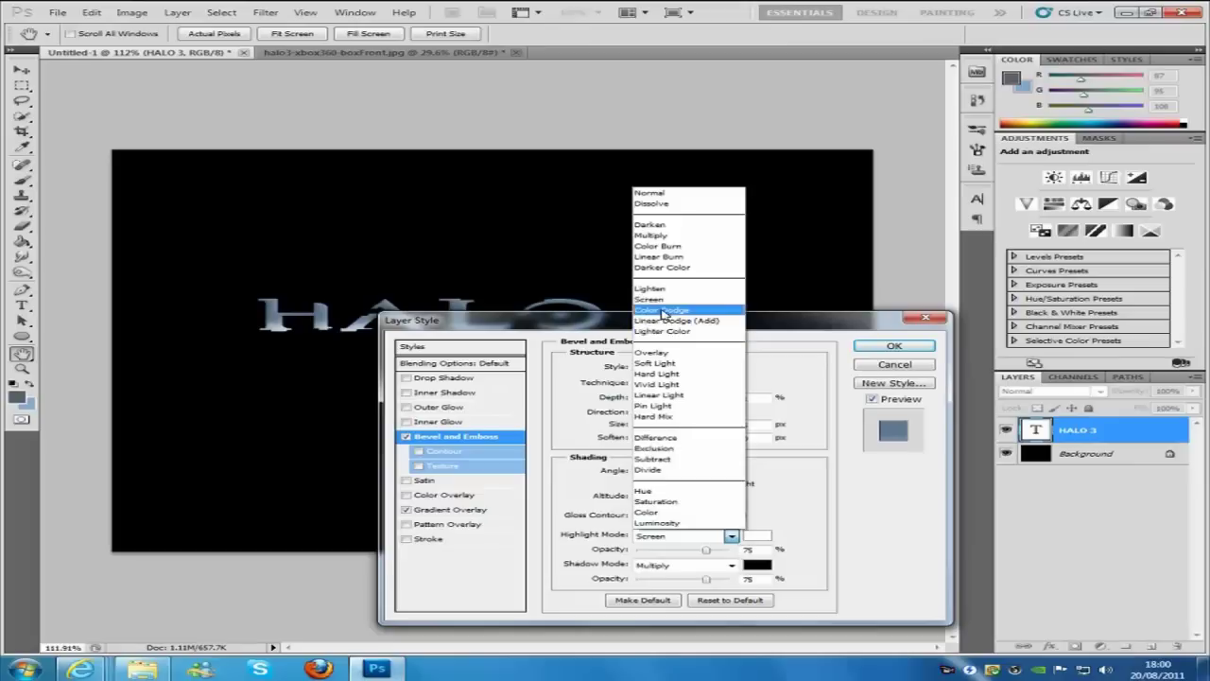
left_click(668, 353)
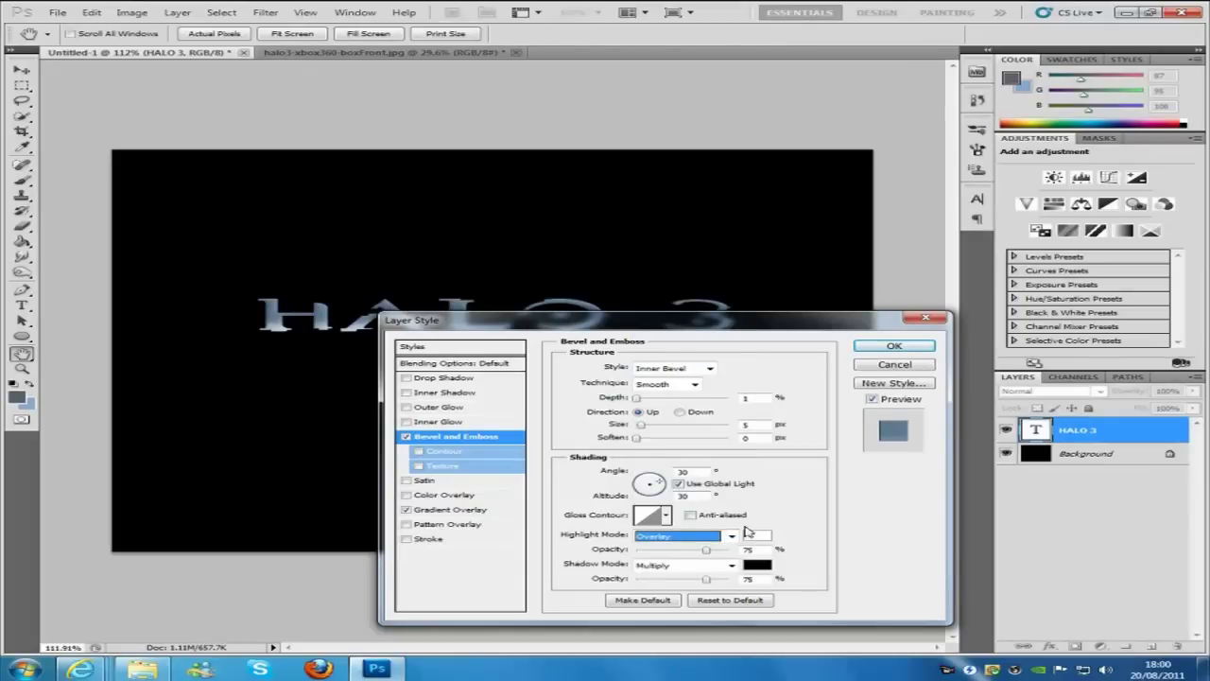
left_click(758, 537)
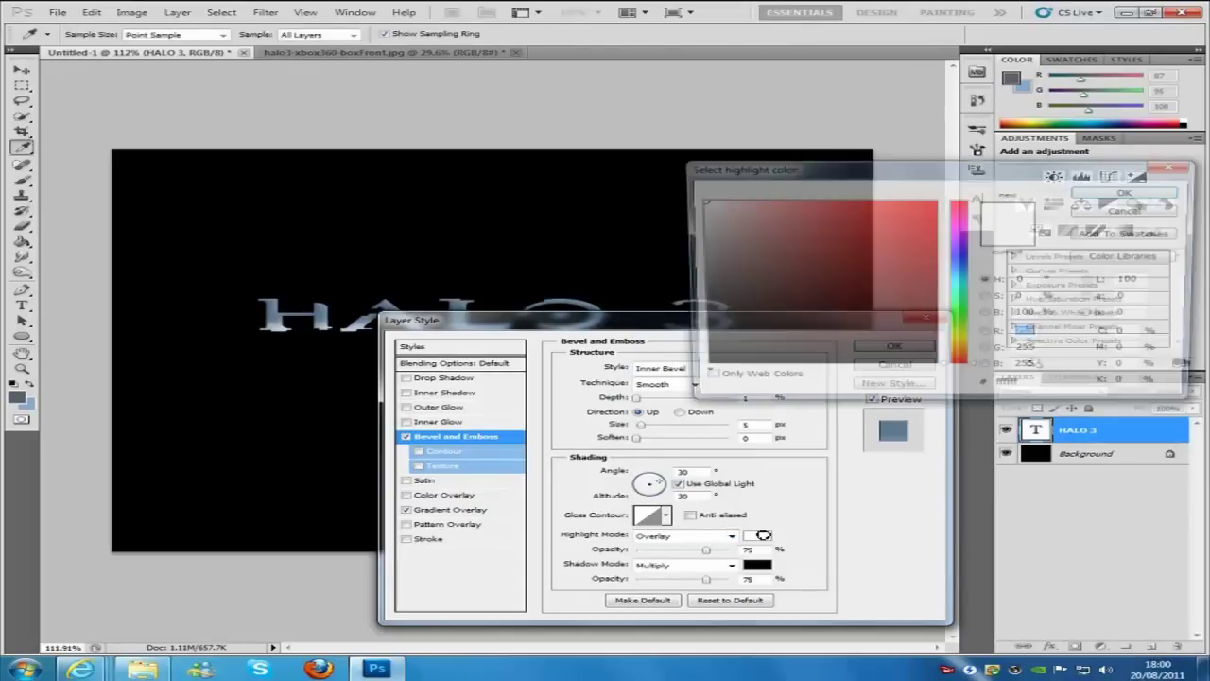
left_click_drag(1025, 388, 983, 390)
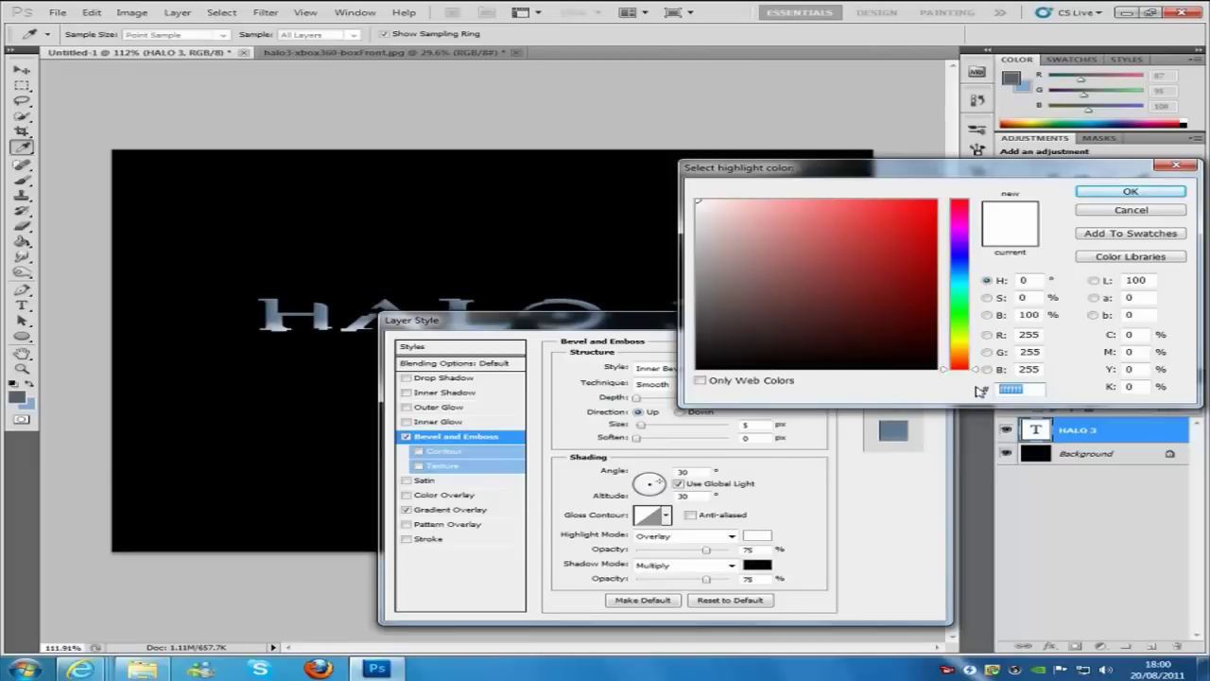
type("dae")
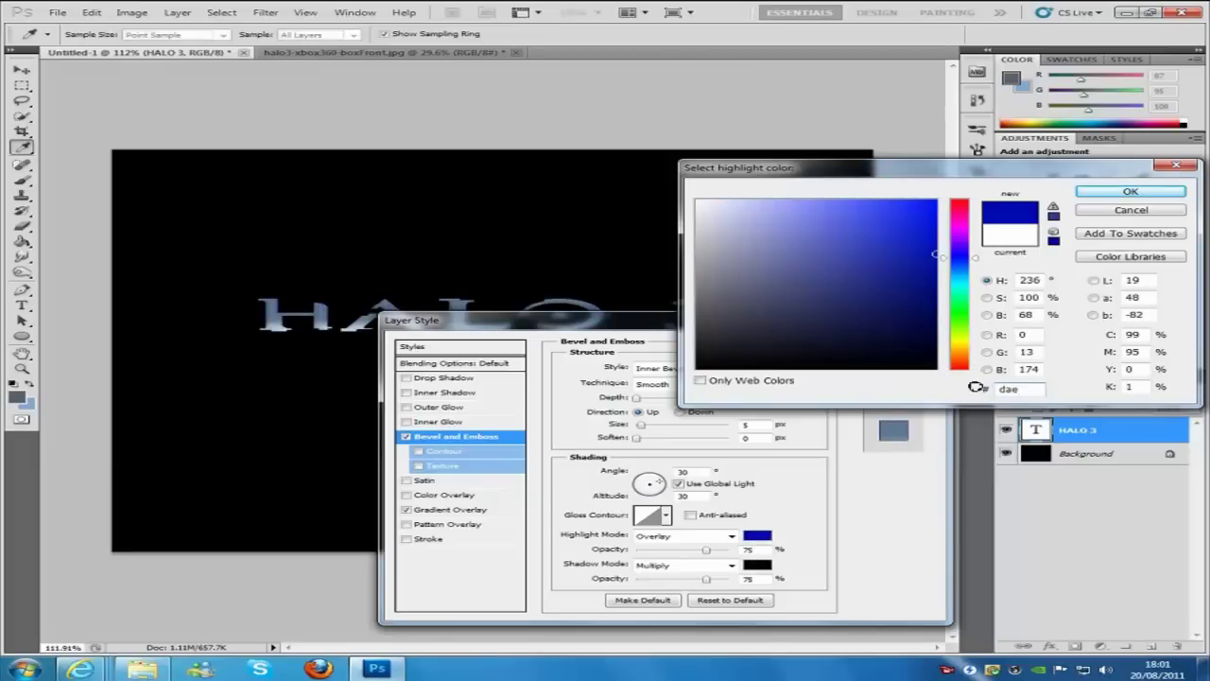
type("cfa")
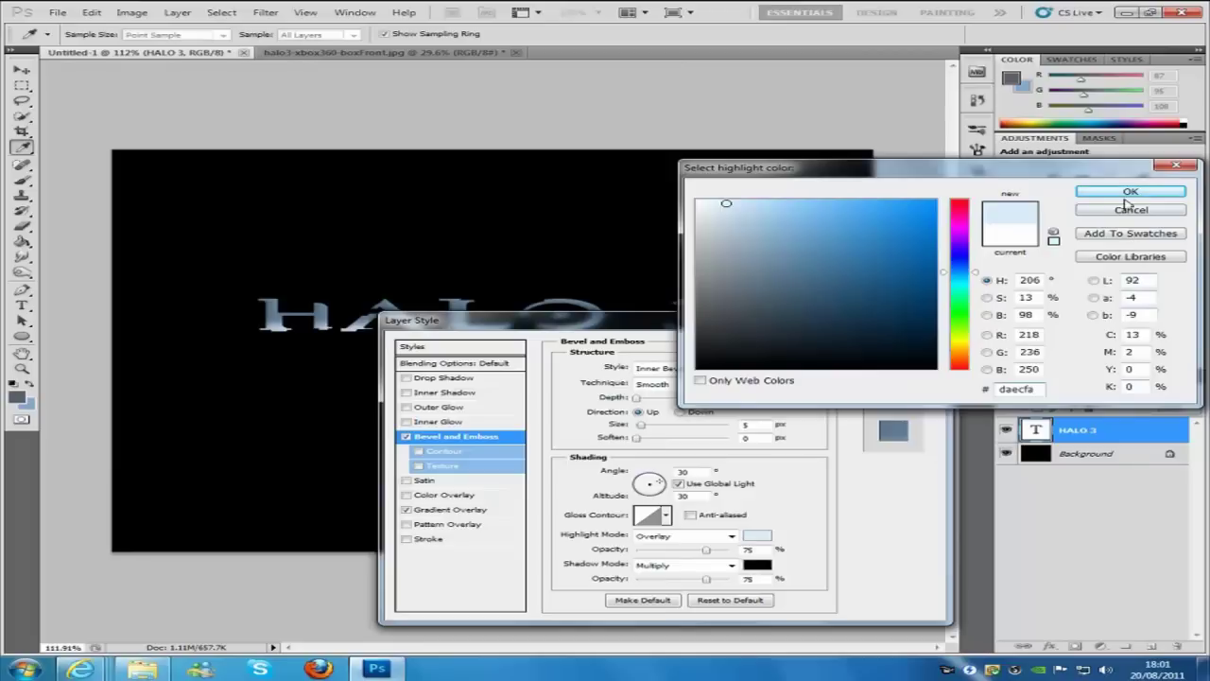
left_click(1126, 195)
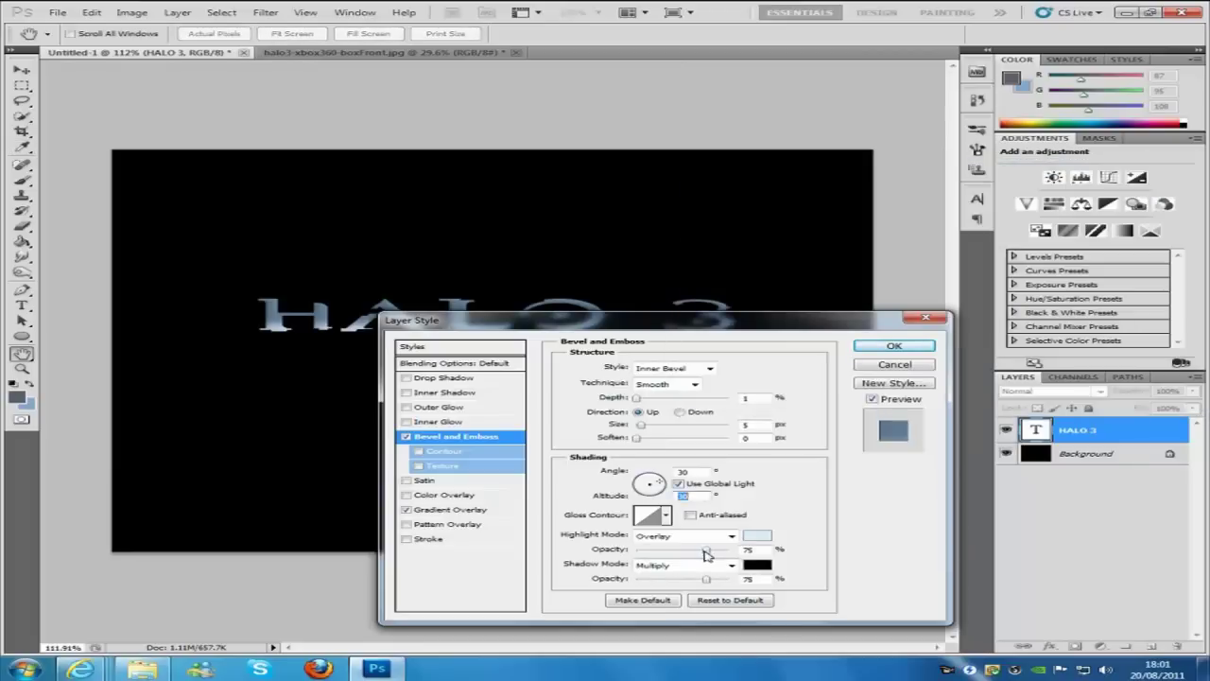
left_click_drag(705, 555, 784, 556)
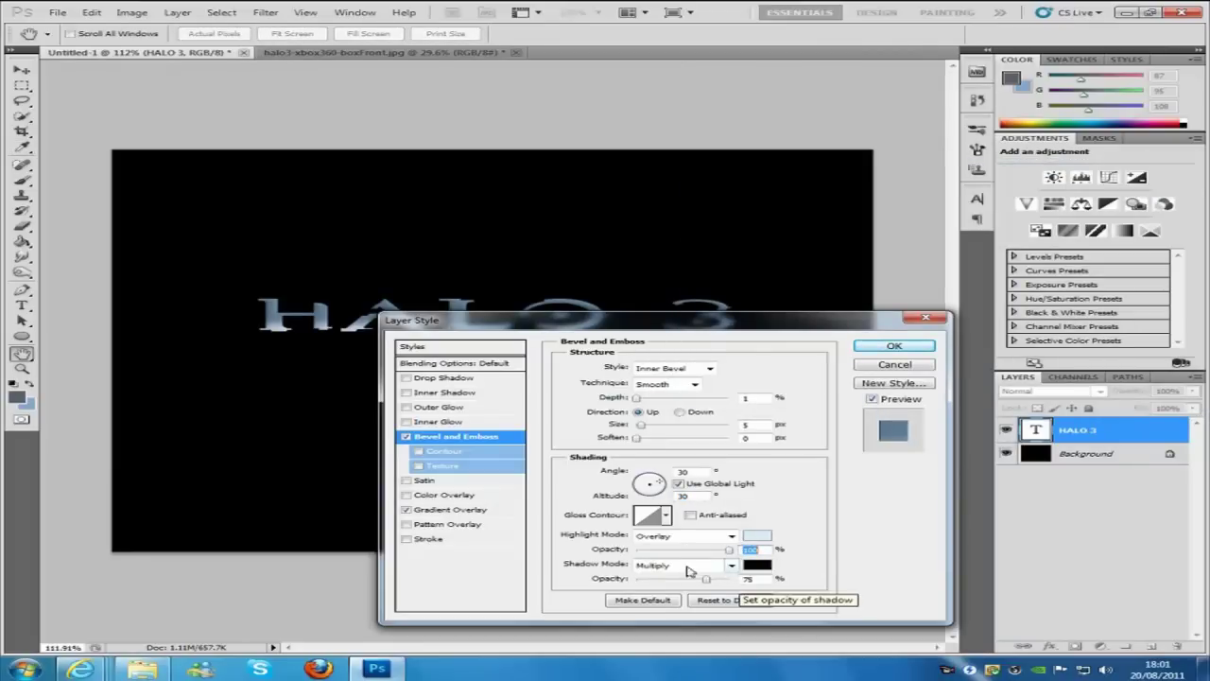
Set the bevel shadow to Normal mode with colour #5884ab
left_click(726, 566)
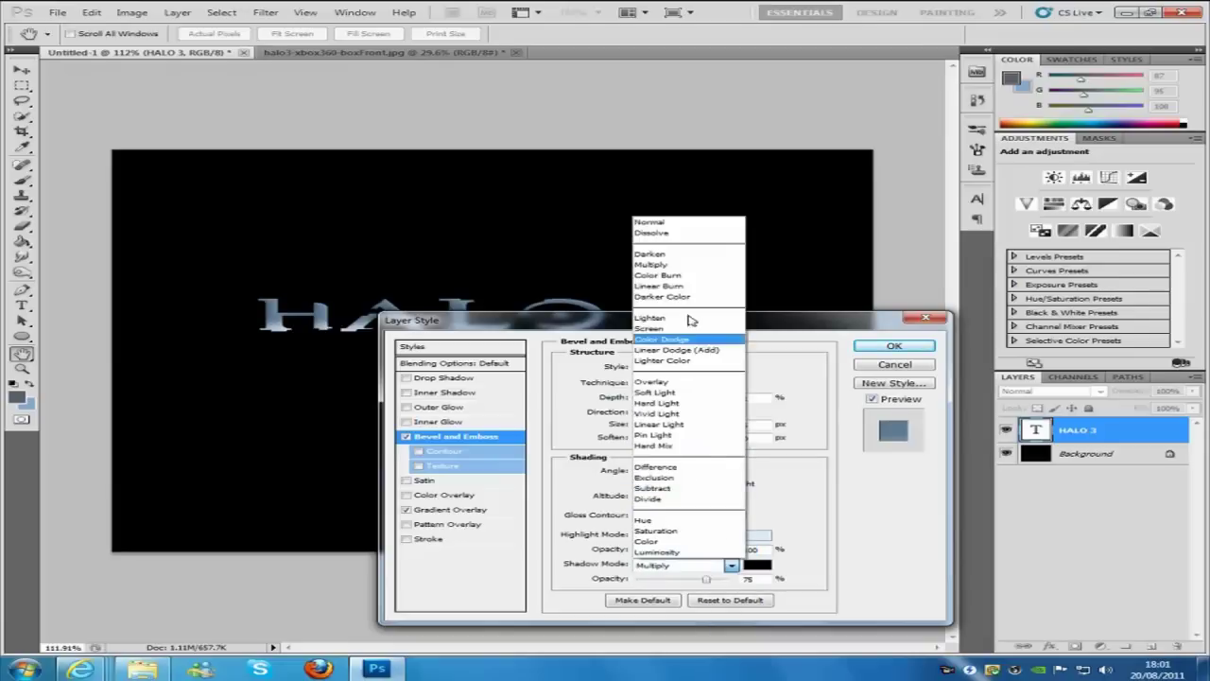
left_click(677, 228)
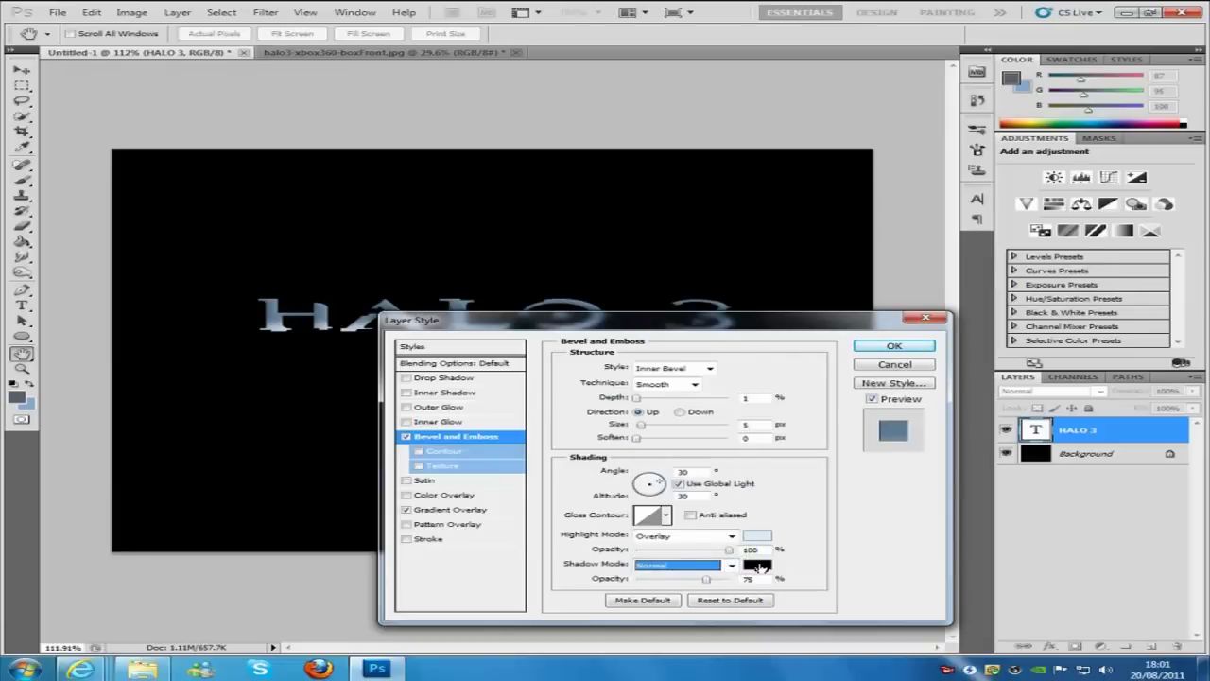
left_click(757, 565)
double_click(1033, 388)
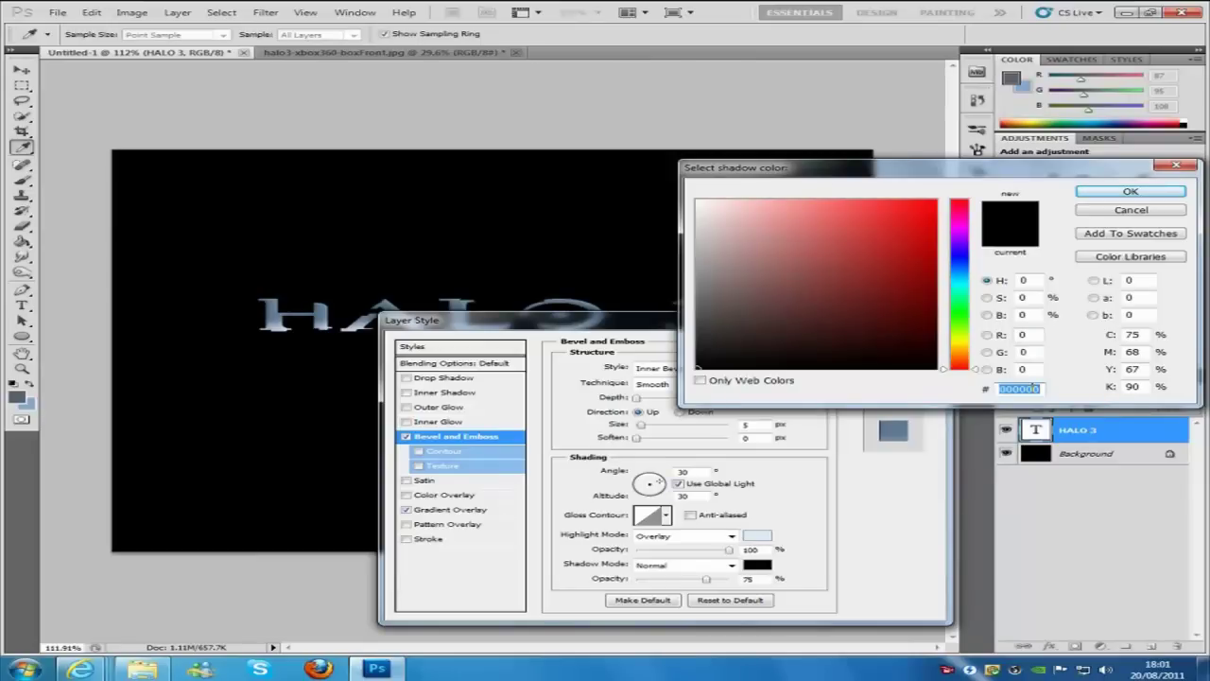
type("5")
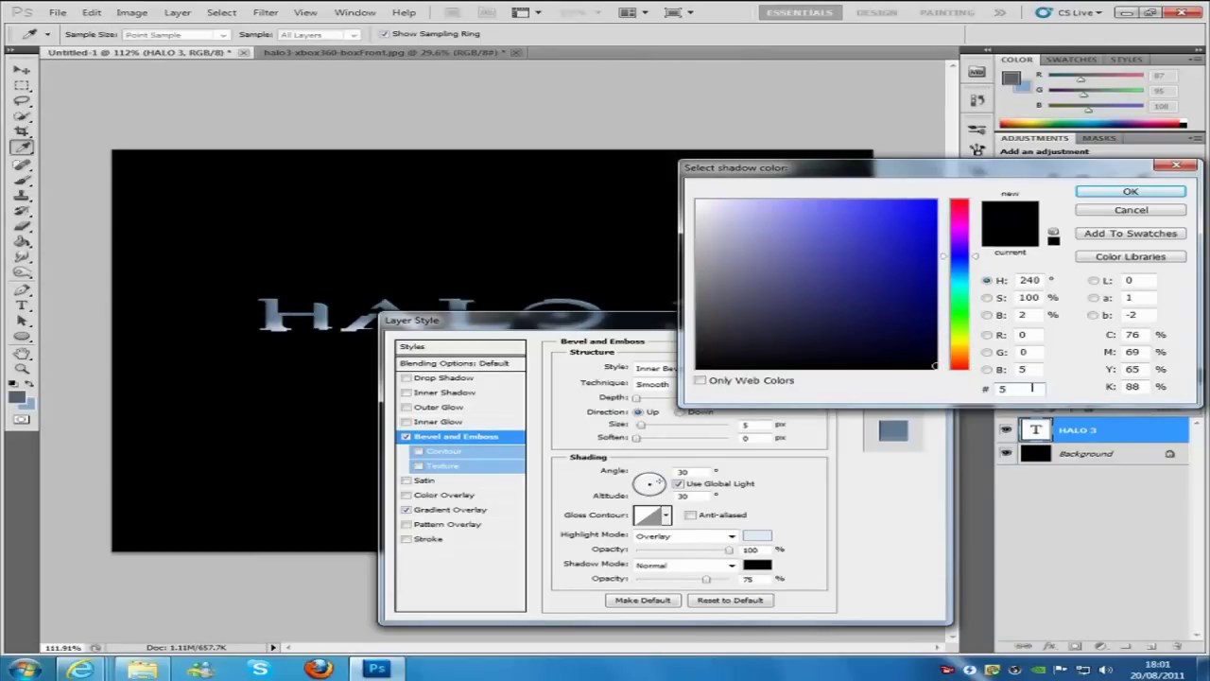
type("88")
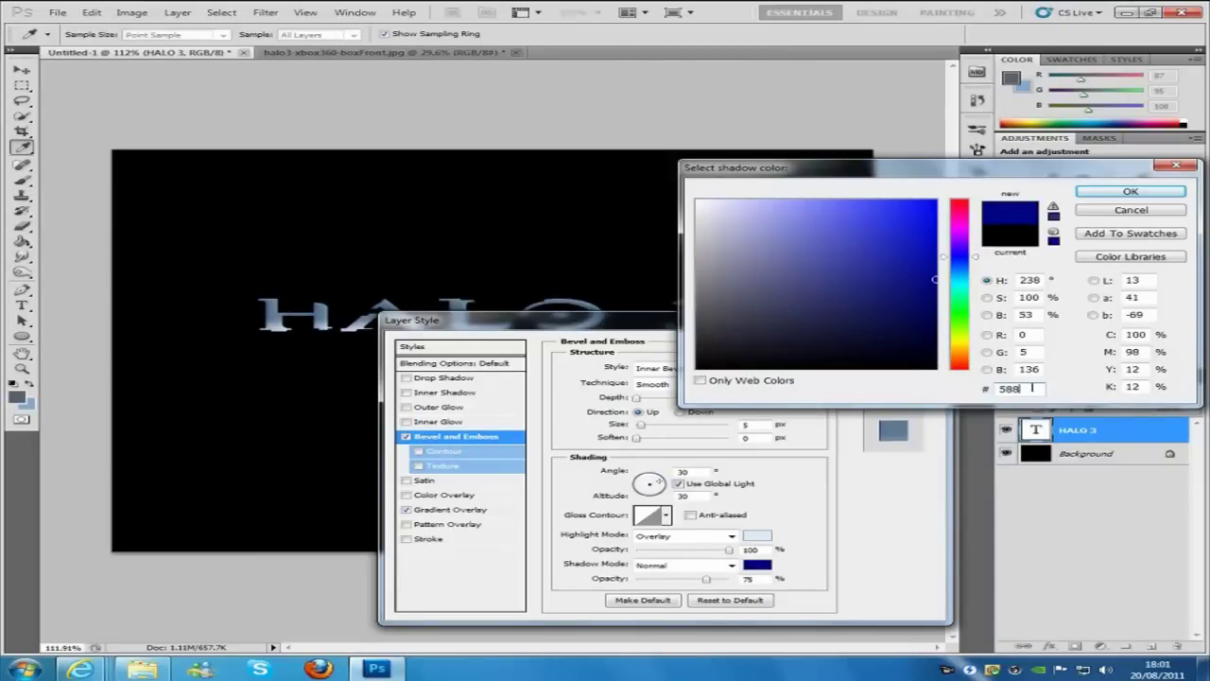
type("4ab")
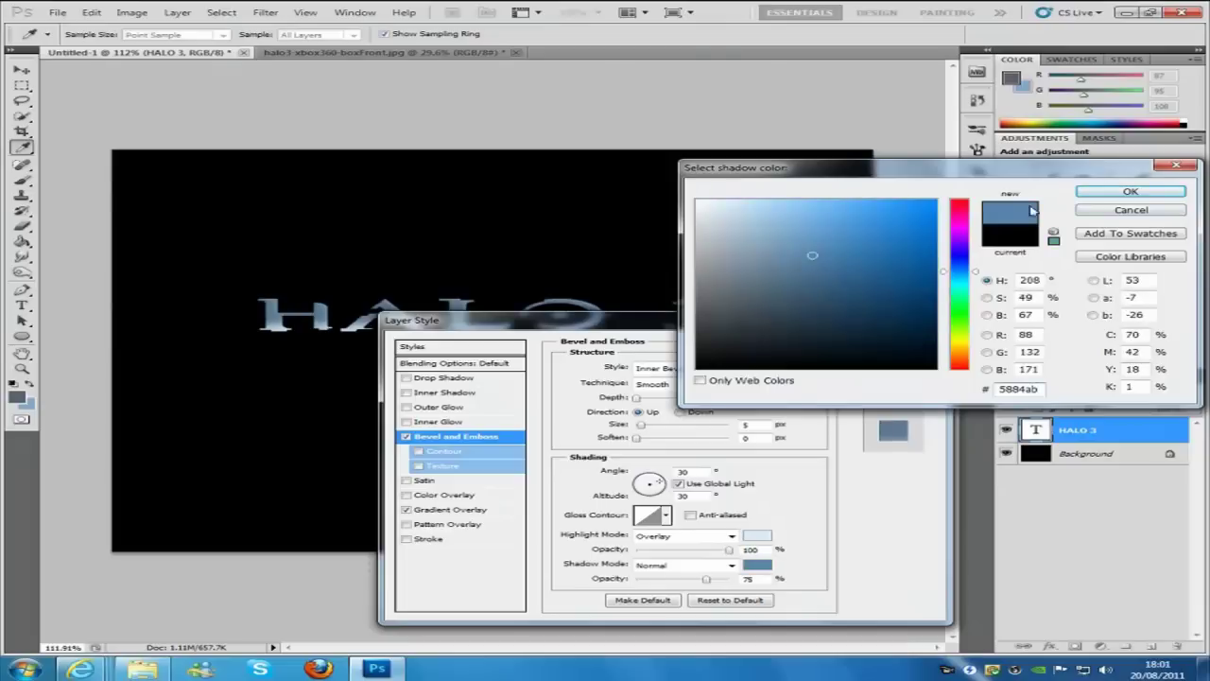
left_click(1101, 192)
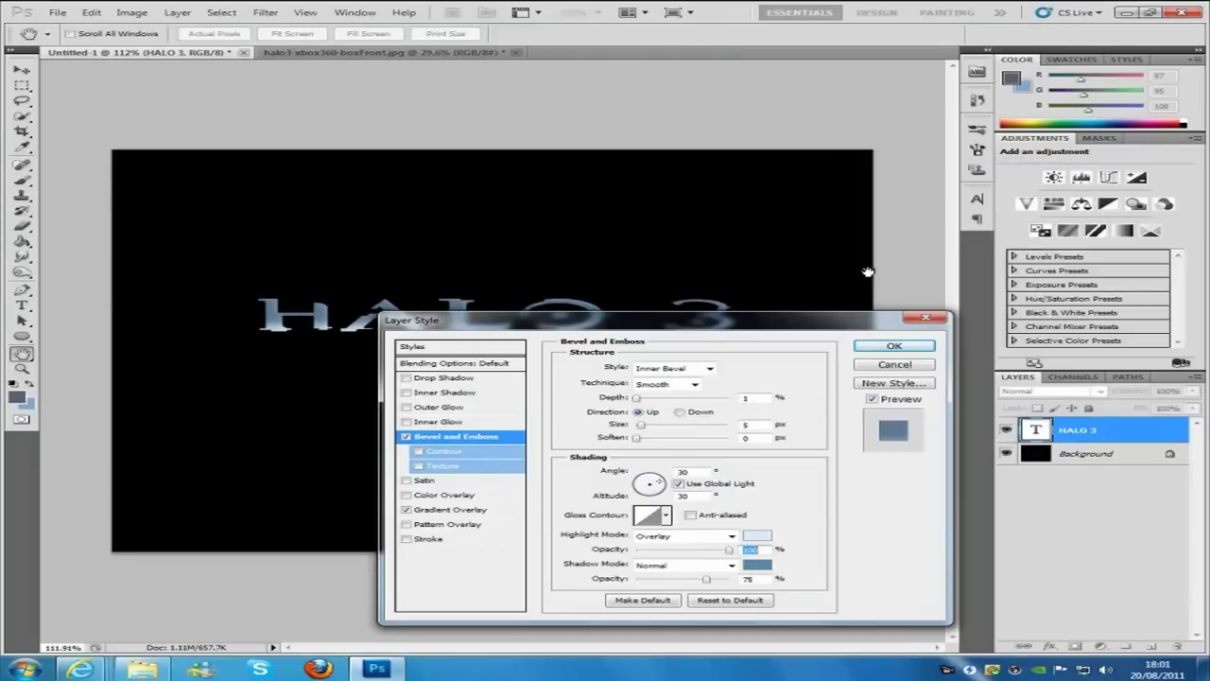
Enable Inner Glow in Vivid Light mode at 65% opacity
left_click(465, 423)
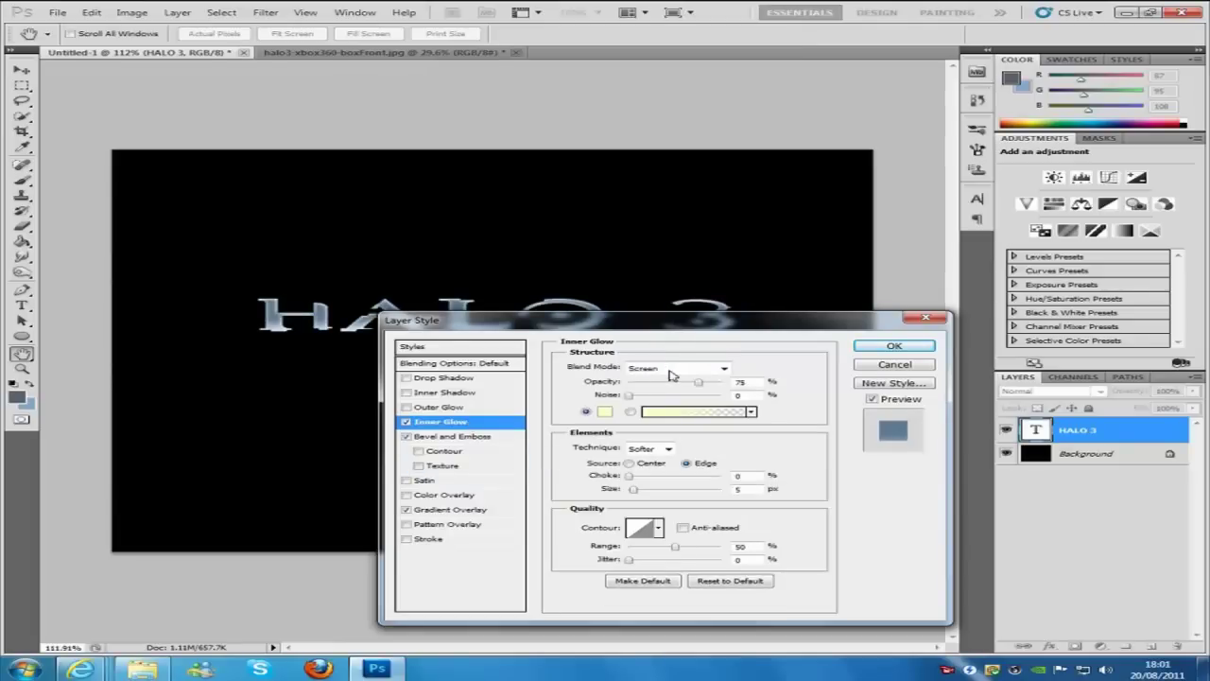
left_click(670, 375)
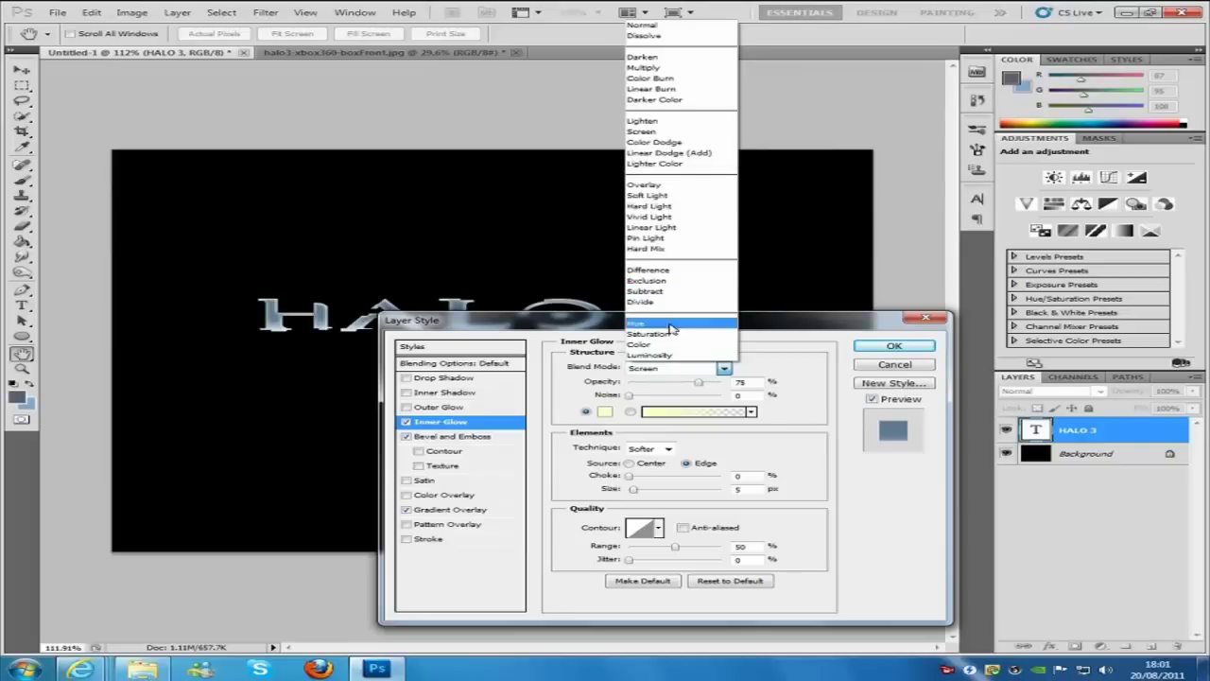
left_click(661, 218)
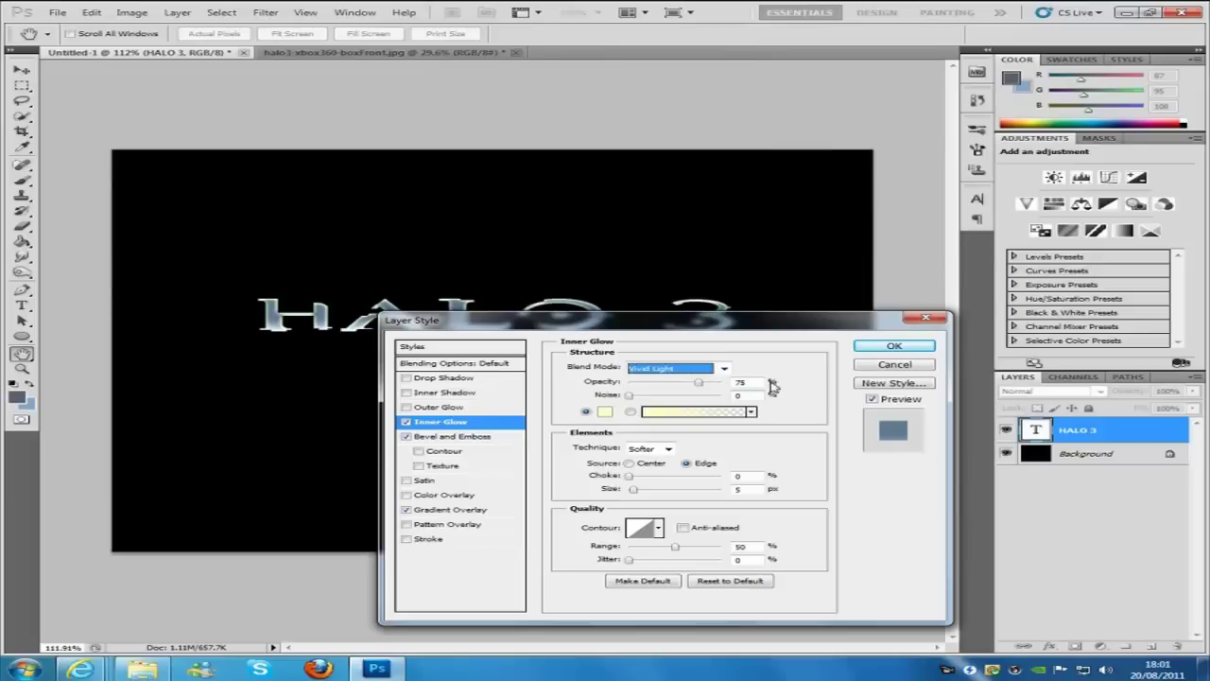
double_click(740, 382)
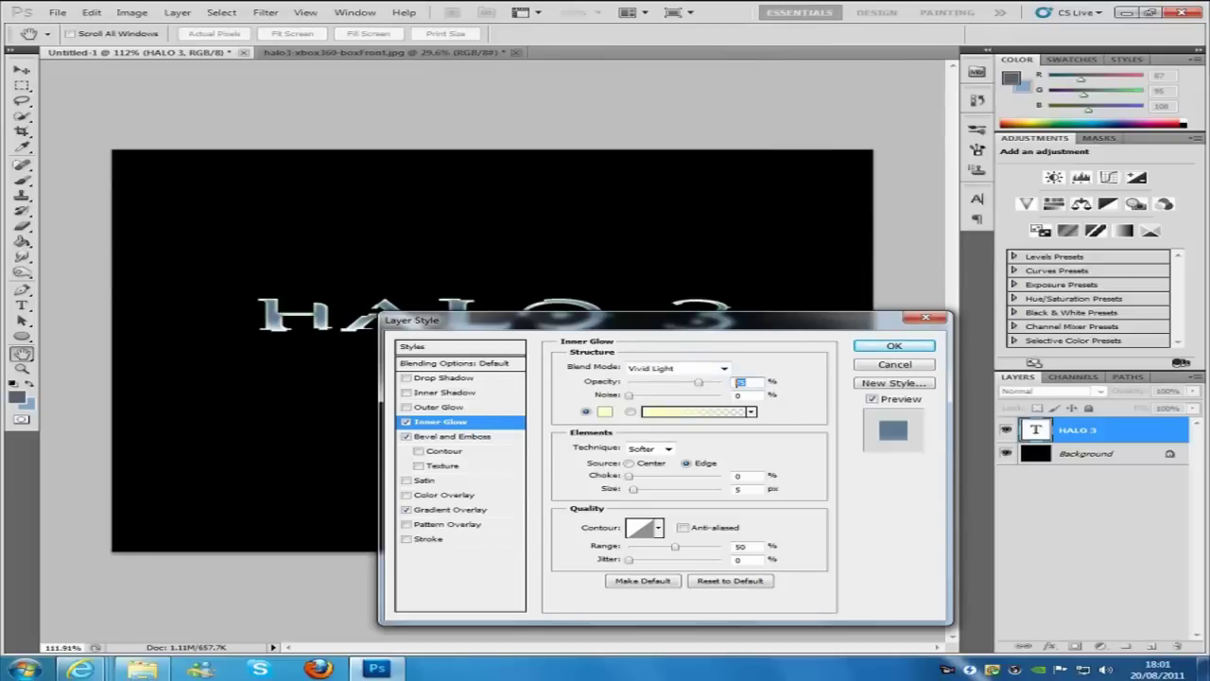
type("65")
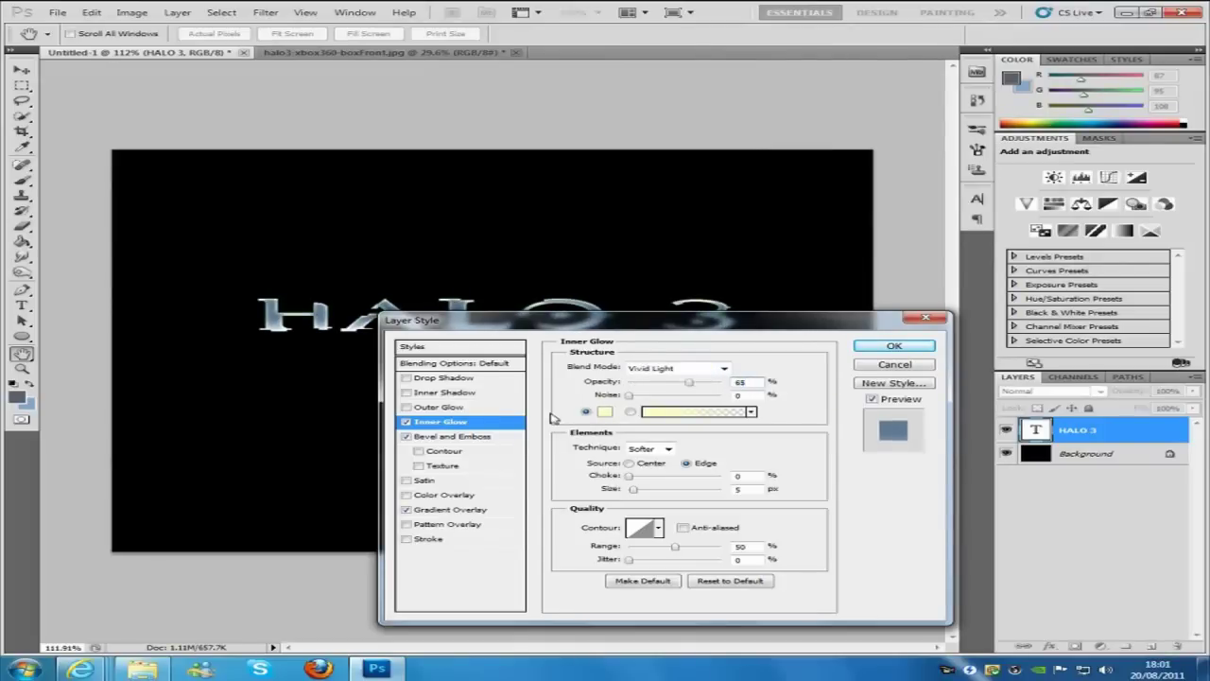
Make the inner glow colour near-white and switch to a different contour preset
left_click(605, 411)
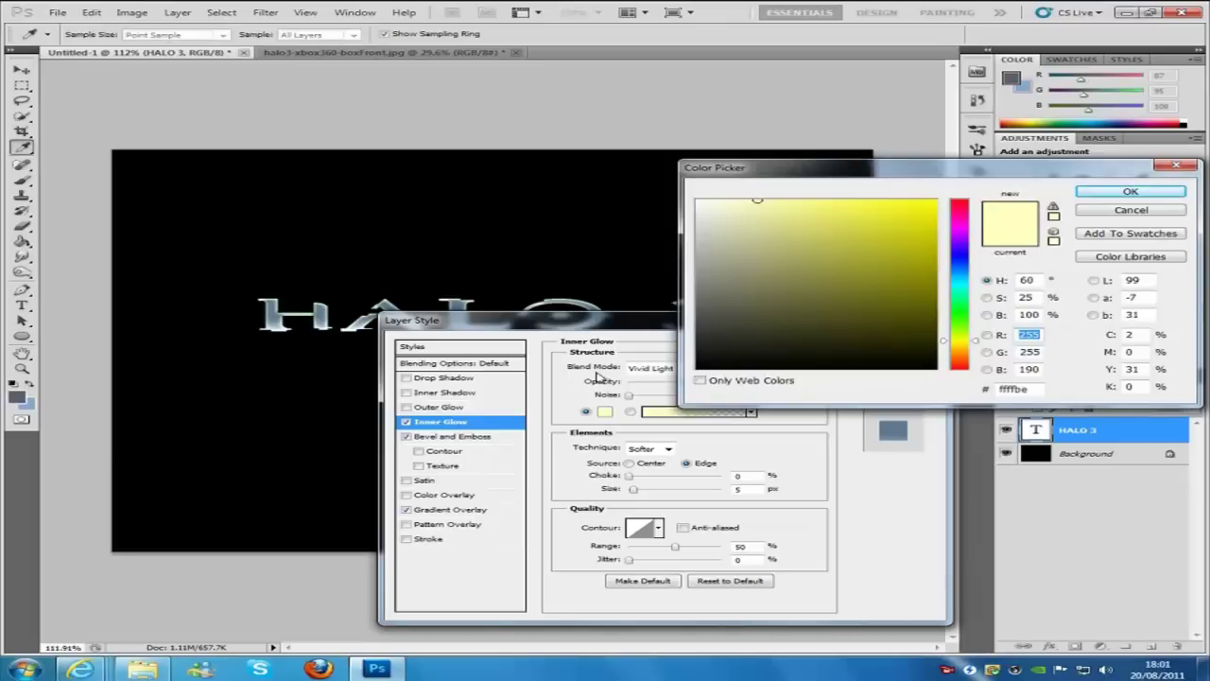
left_click(699, 200)
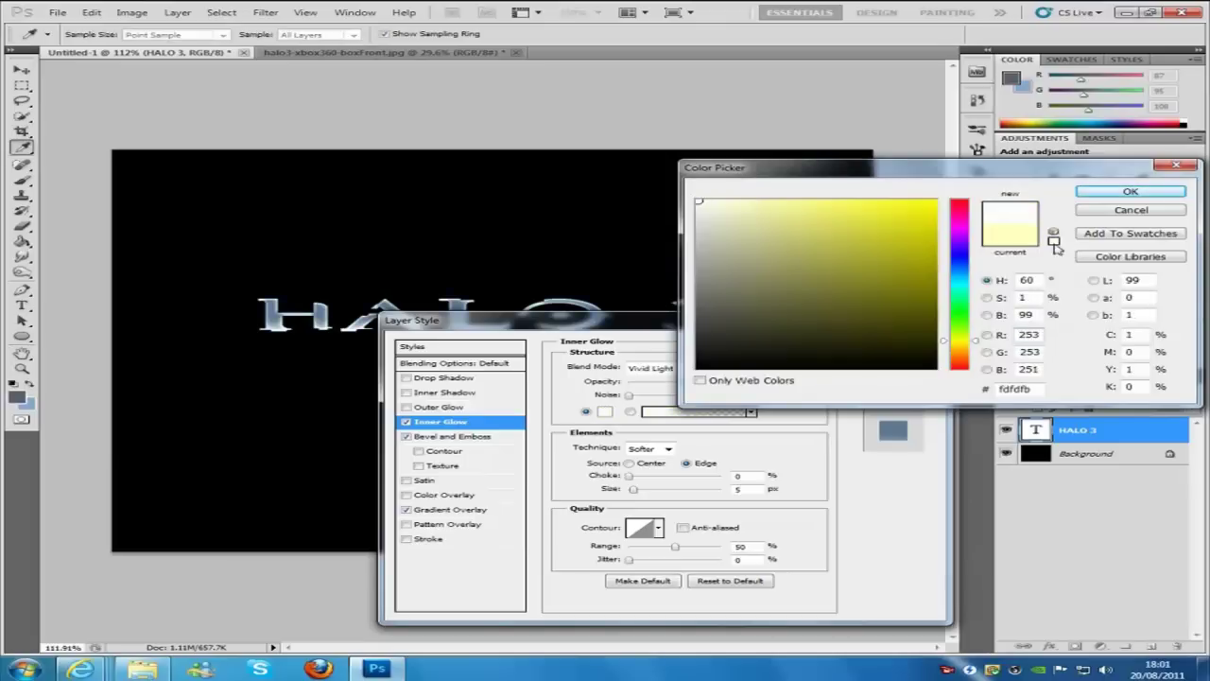
left_click(1130, 194)
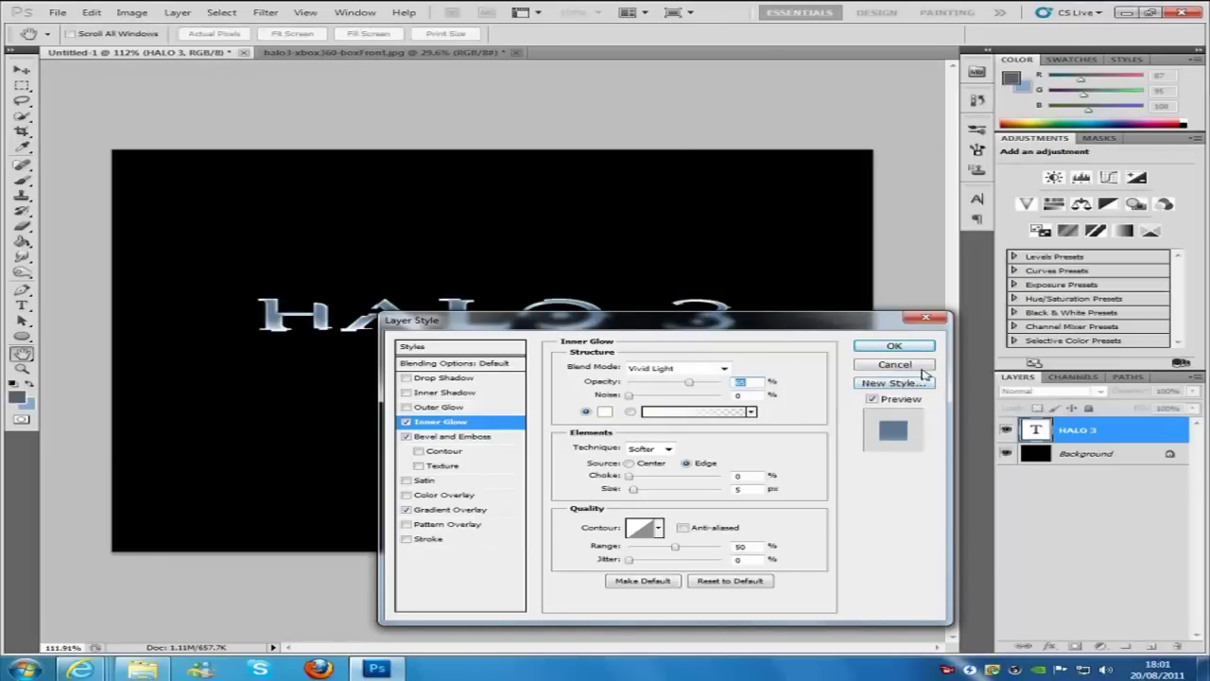
left_click(660, 527)
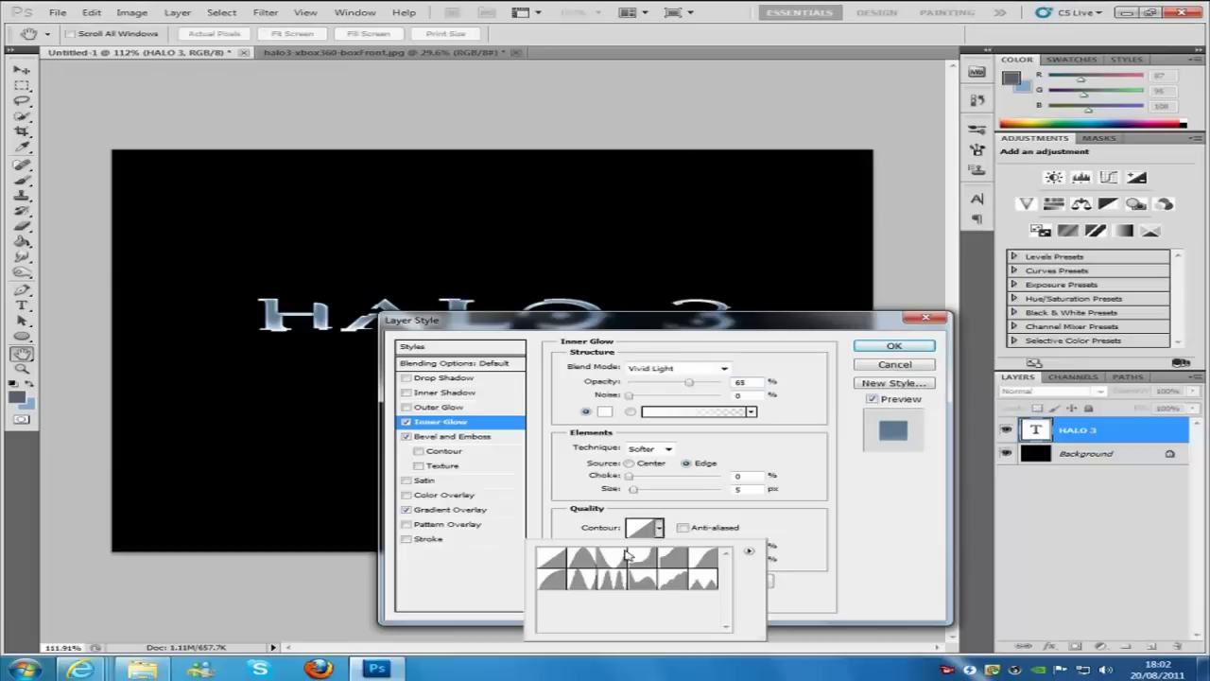
left_click(552, 588)
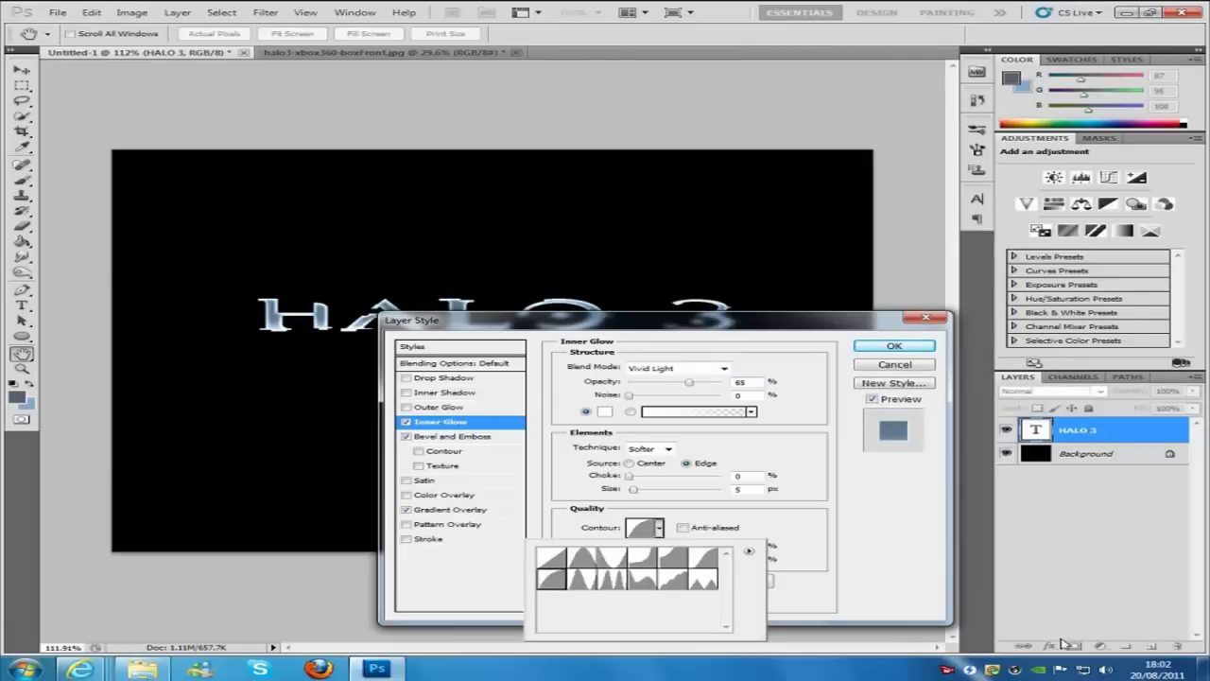
left_click(871, 532)
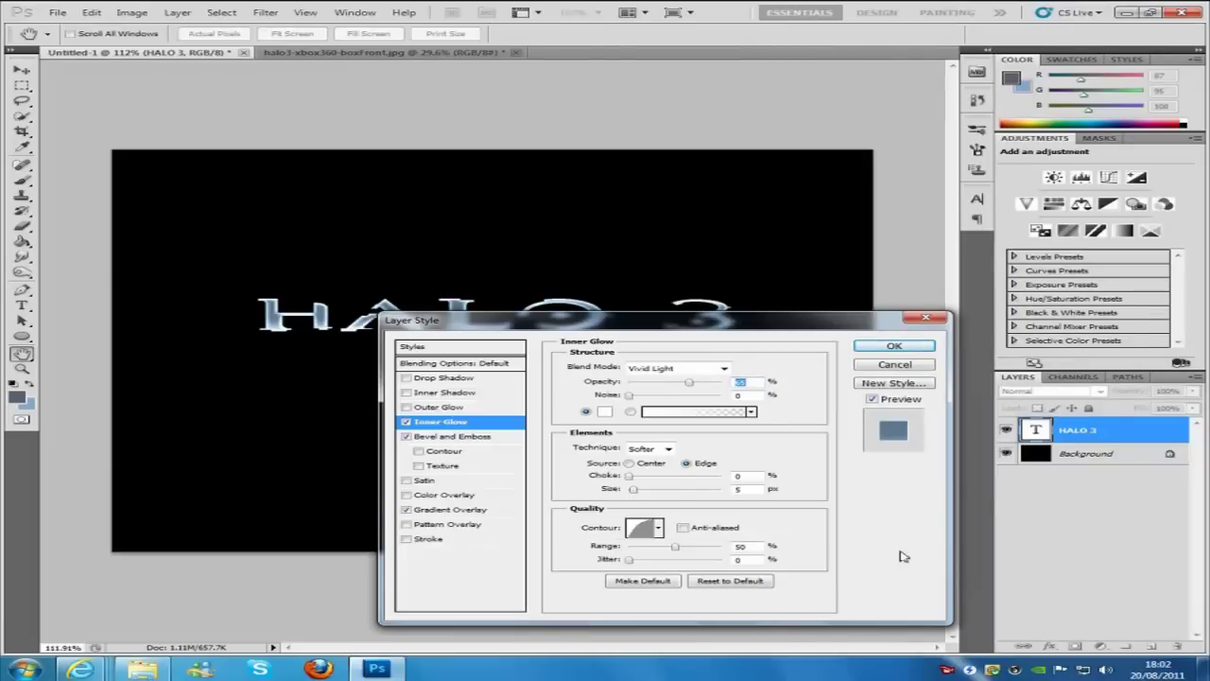
Add an Inner Shadow with 1 px size and 0 px distance
left_click(448, 395)
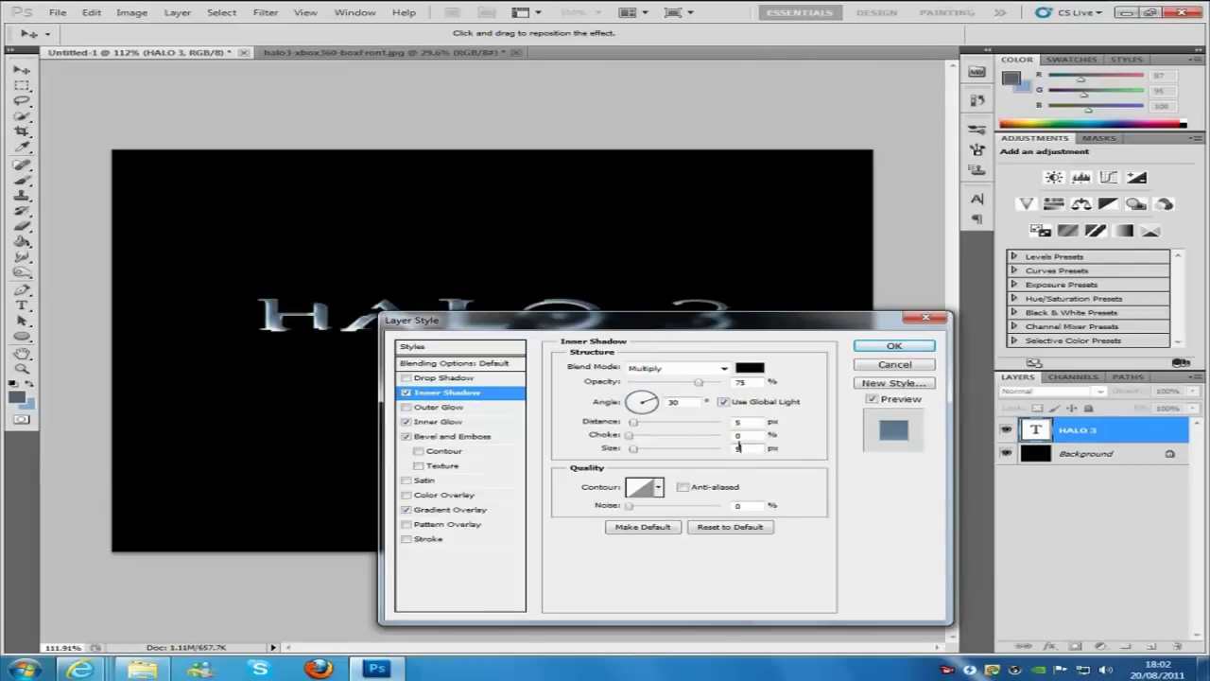
double_click(738, 448)
type("1")
key("Tab")
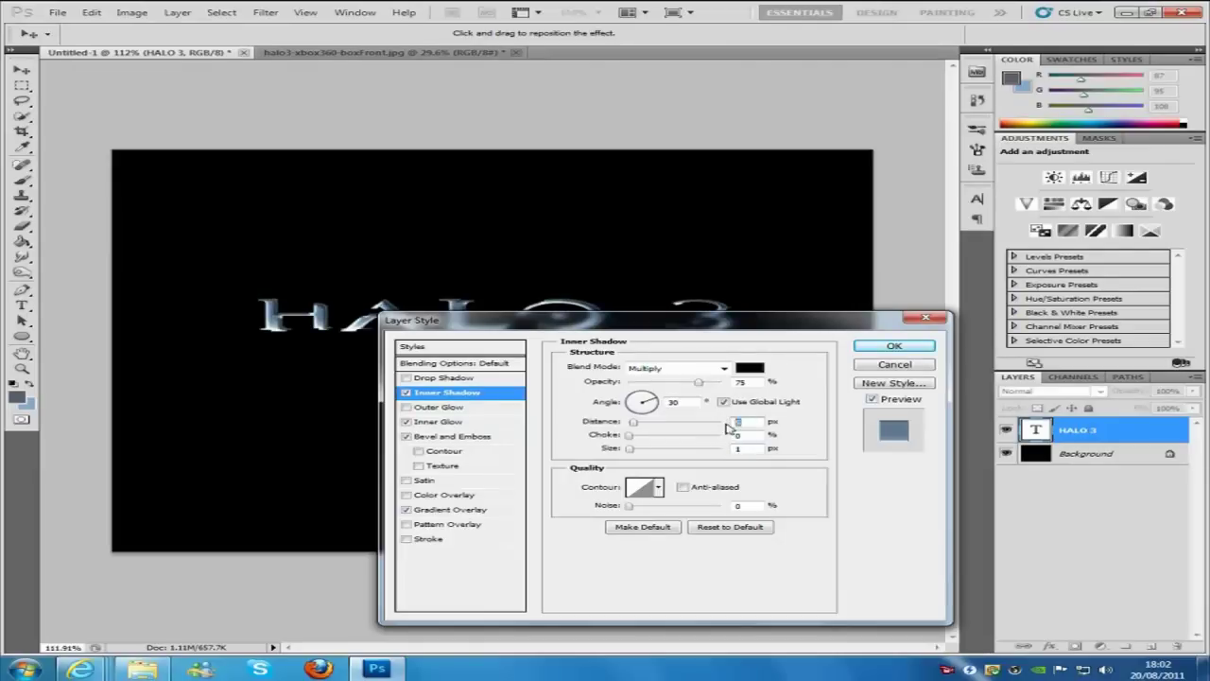
type("0")
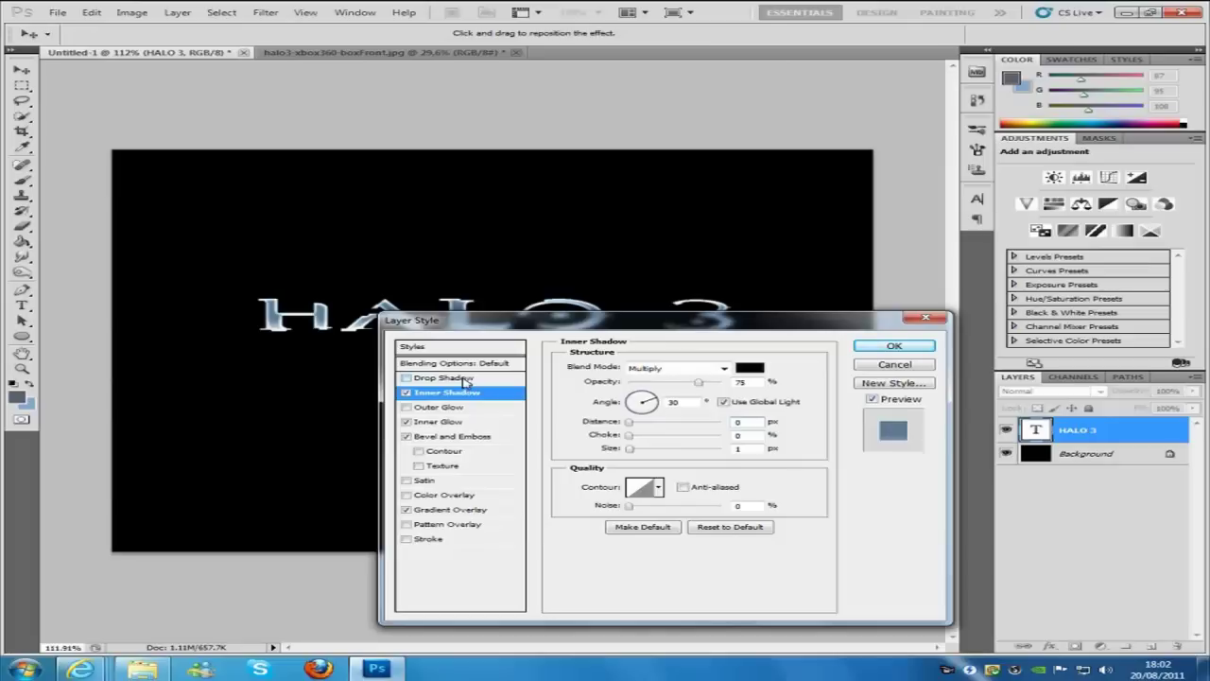
Add a Drop Shadow at 15% opacity, 3 px distance, 10 px size, and apply all effects
left_click(462, 378)
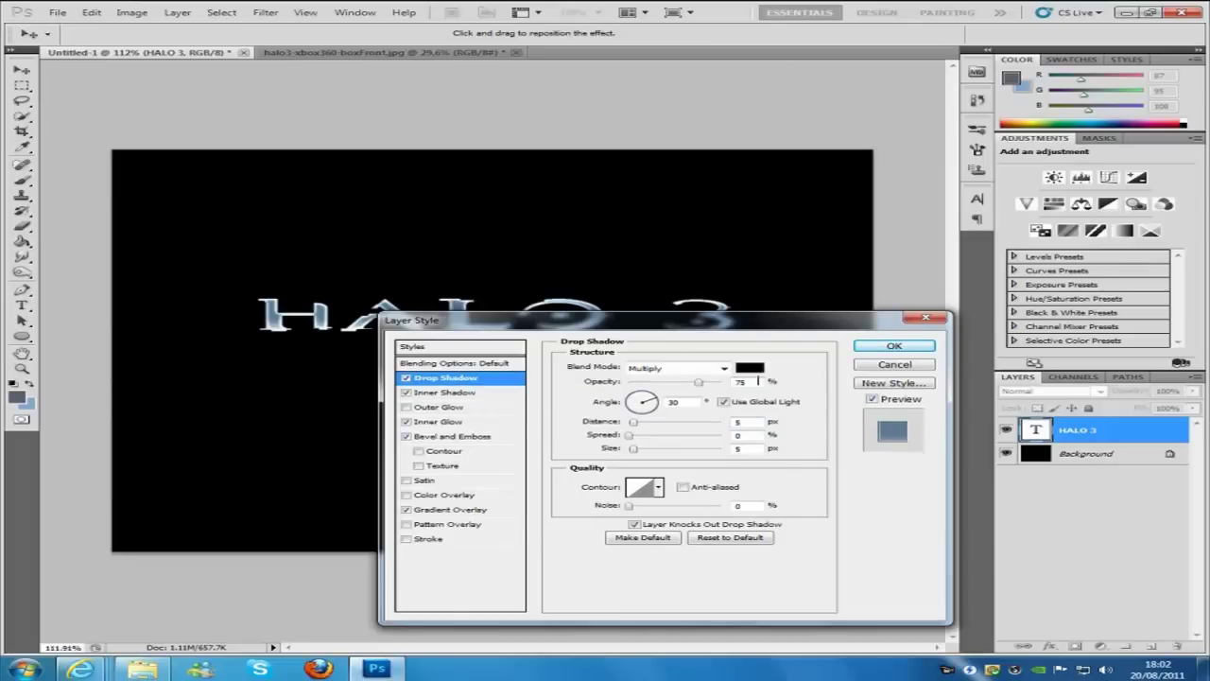
double_click(747, 382)
type("15")
double_click(730, 422)
type("0")
key("BackSpace")
type("3")
double_click(743, 449)
type("10")
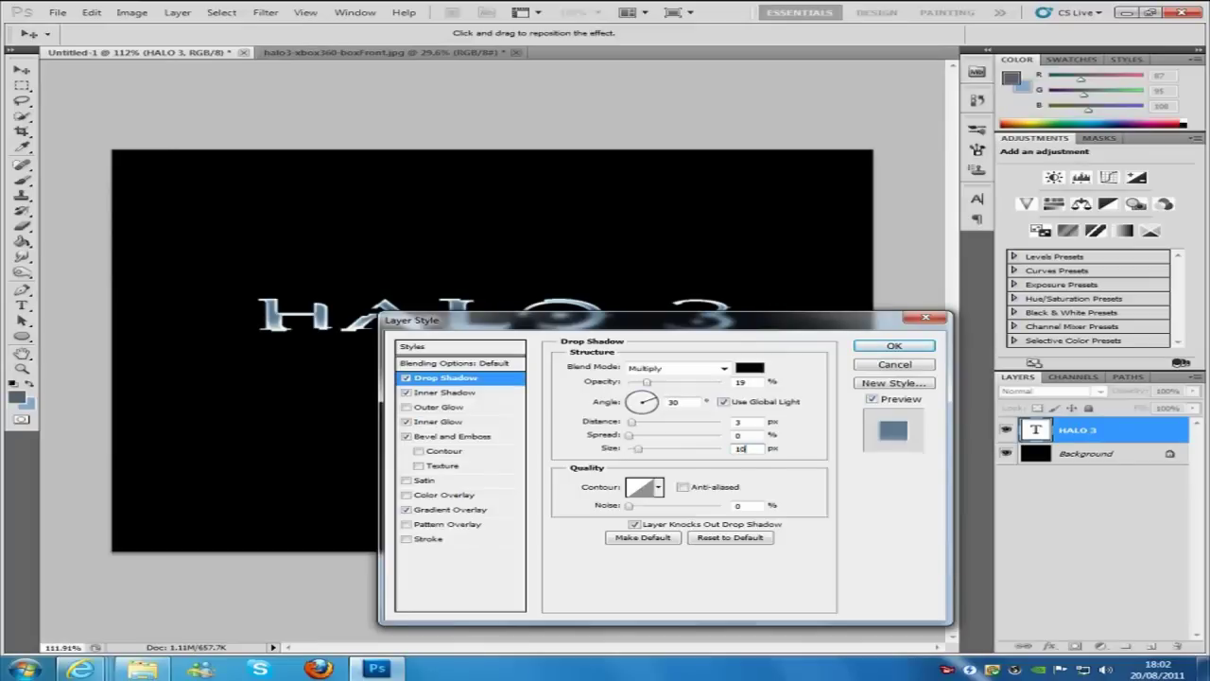
left_click(898, 346)
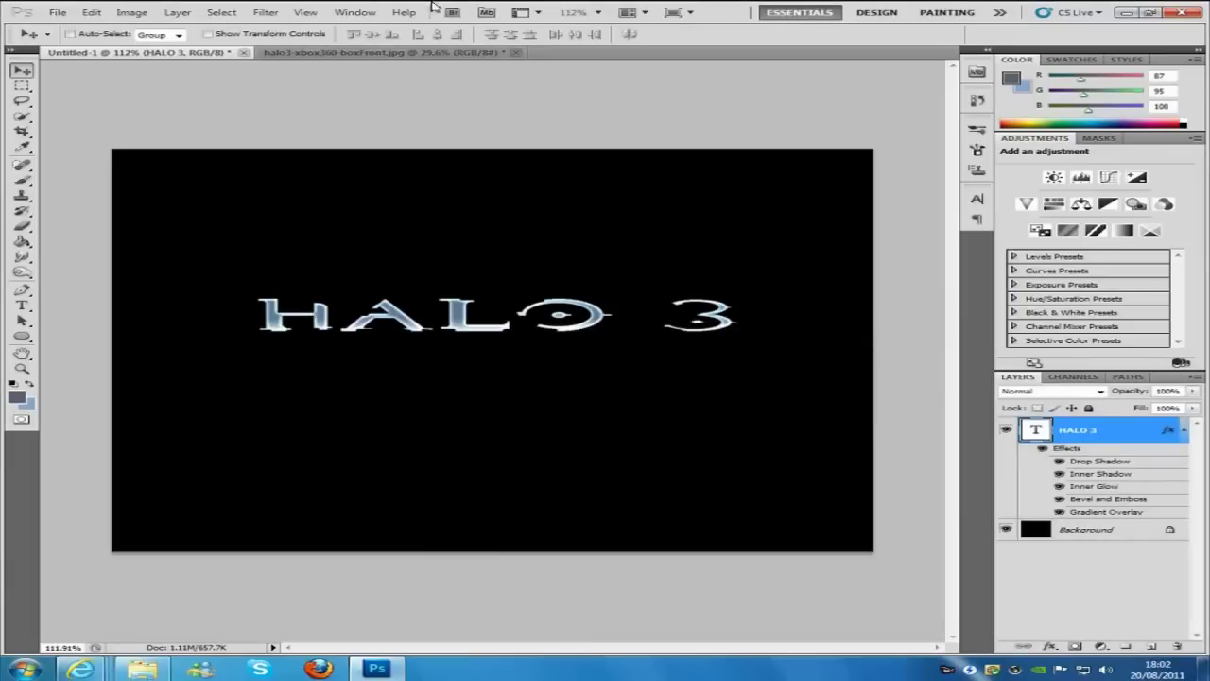
Create an empty Layer 1, pick a spatter brush, and lower the layer opacity to 83%
left_click(22, 180)
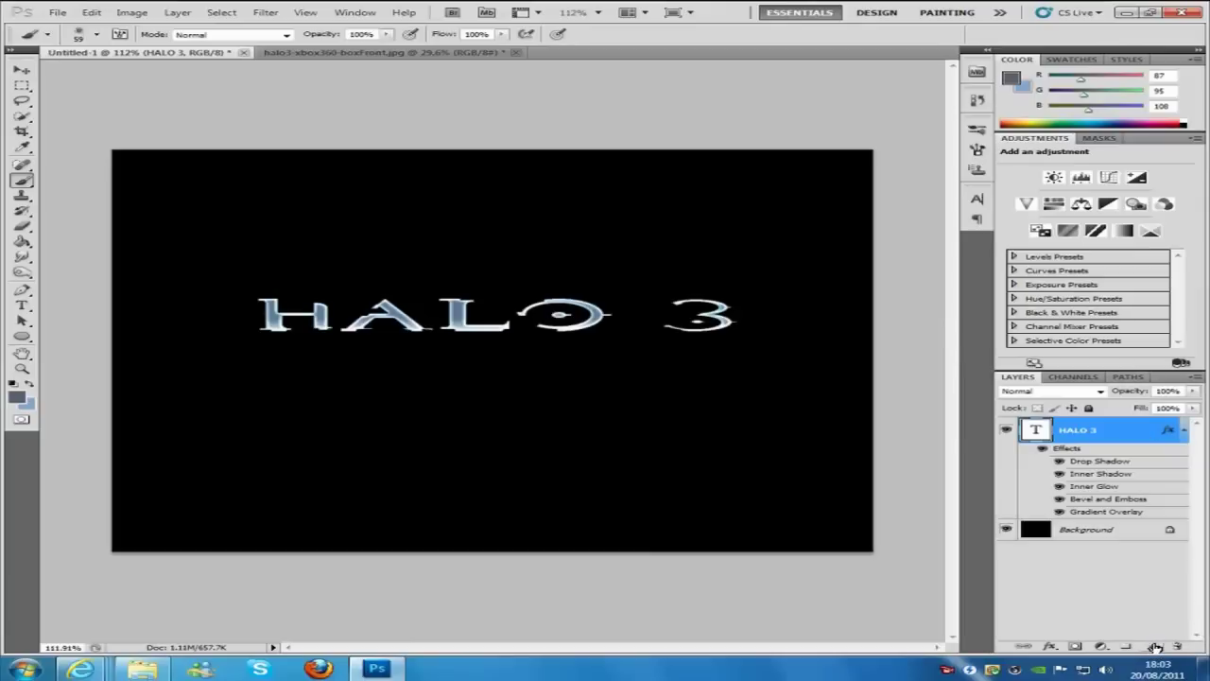
left_click(1153, 647)
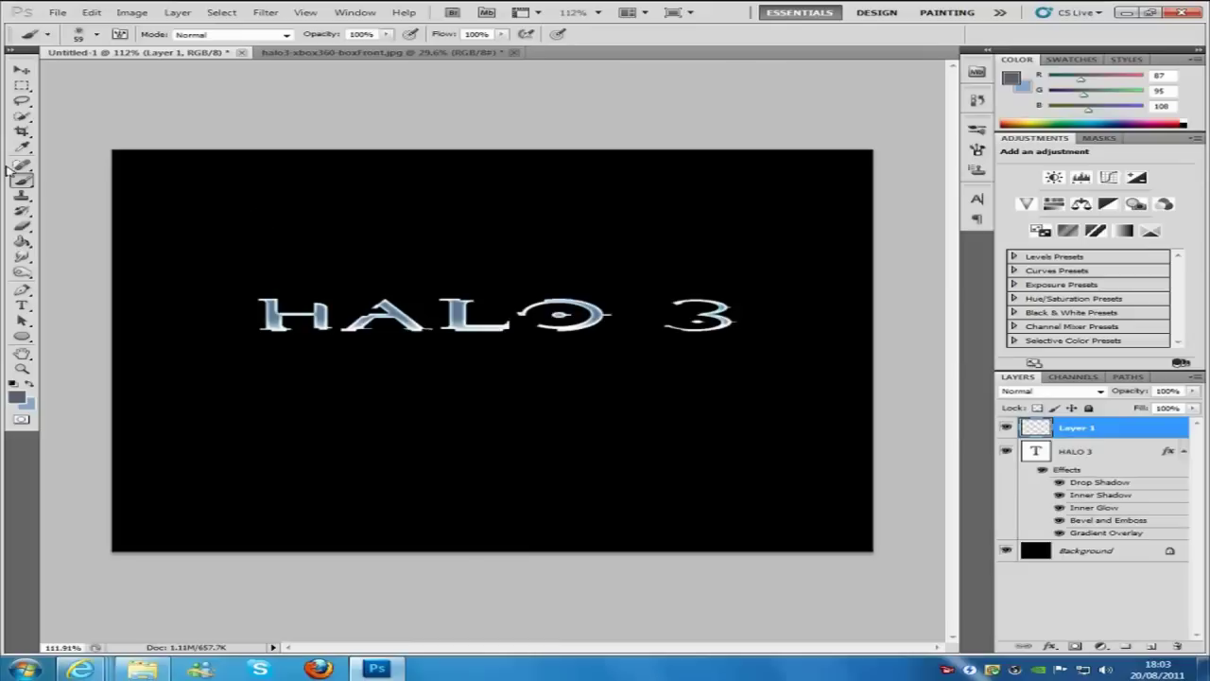
left_click(95, 36)
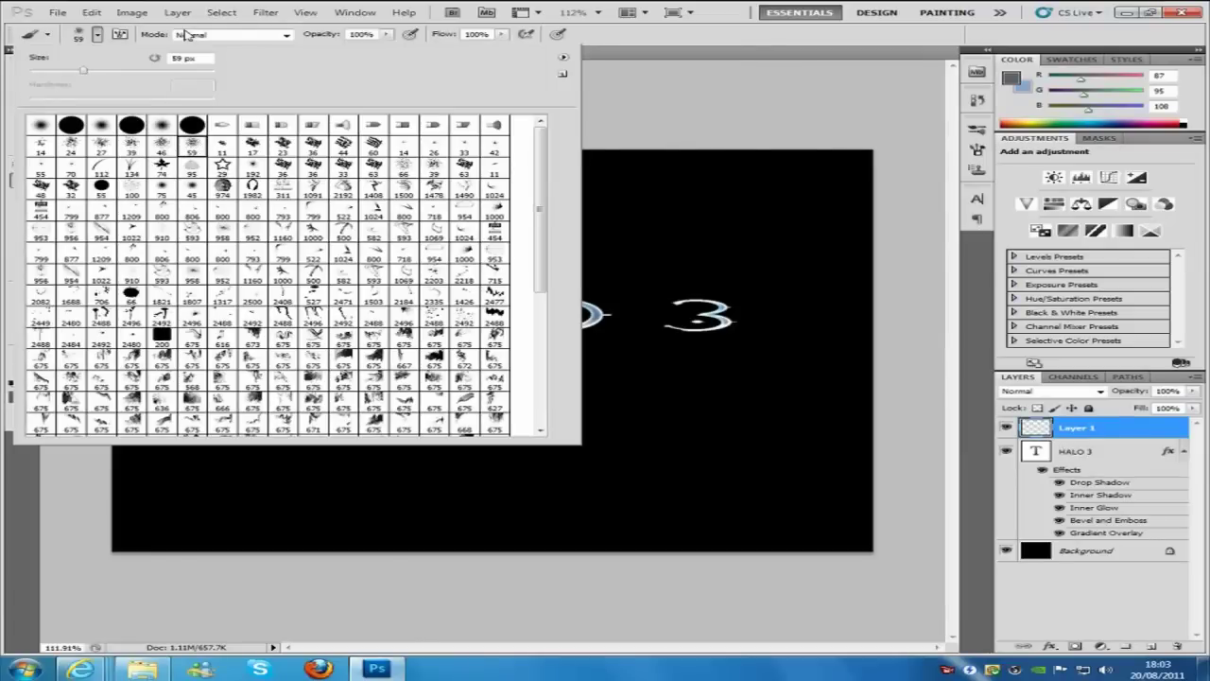
left_click(81, 40)
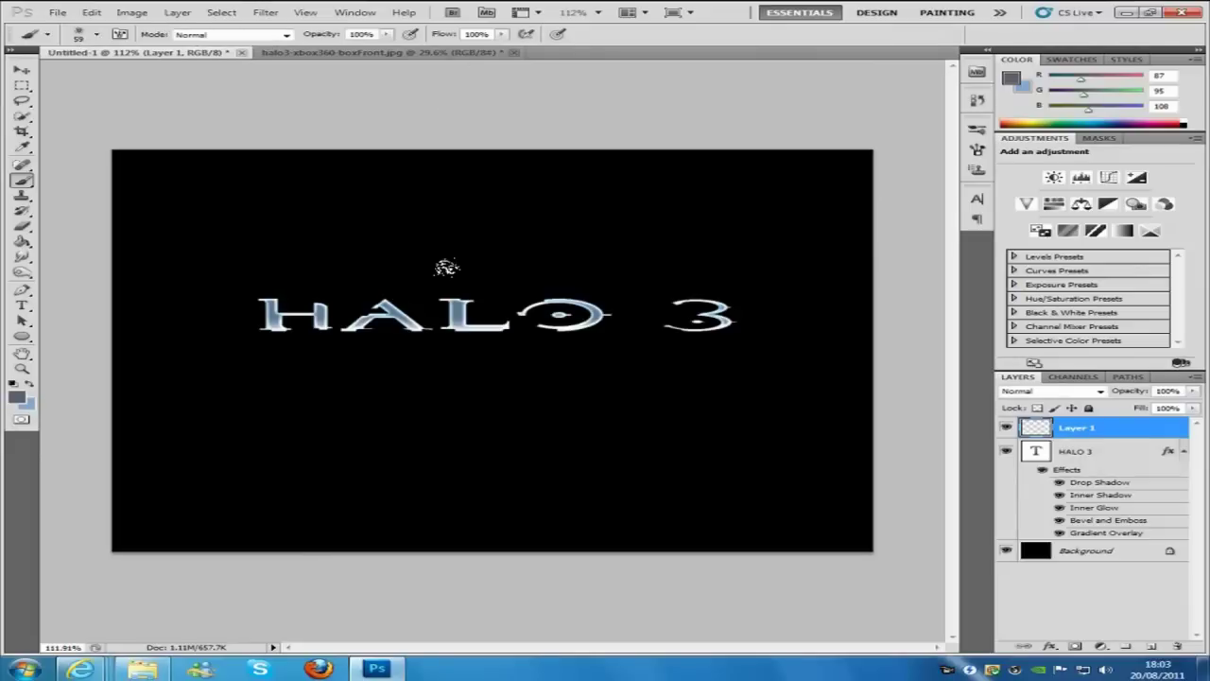
scroll(446, 267, "up", 3)
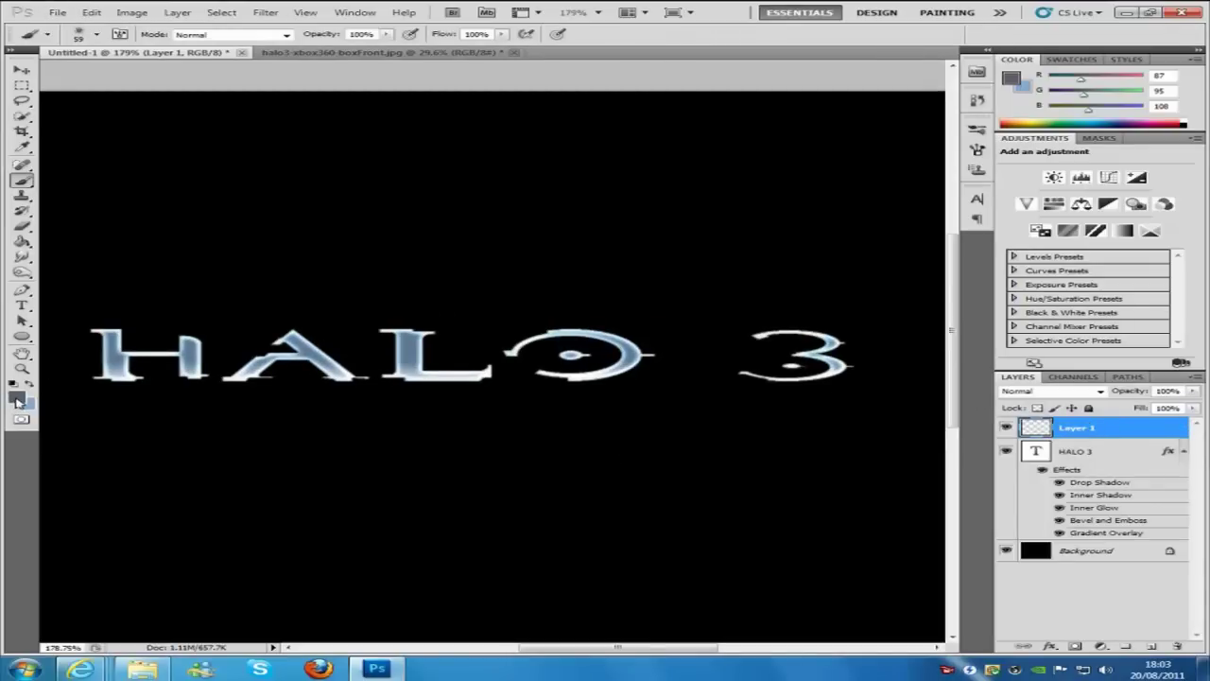
left_click(1194, 391)
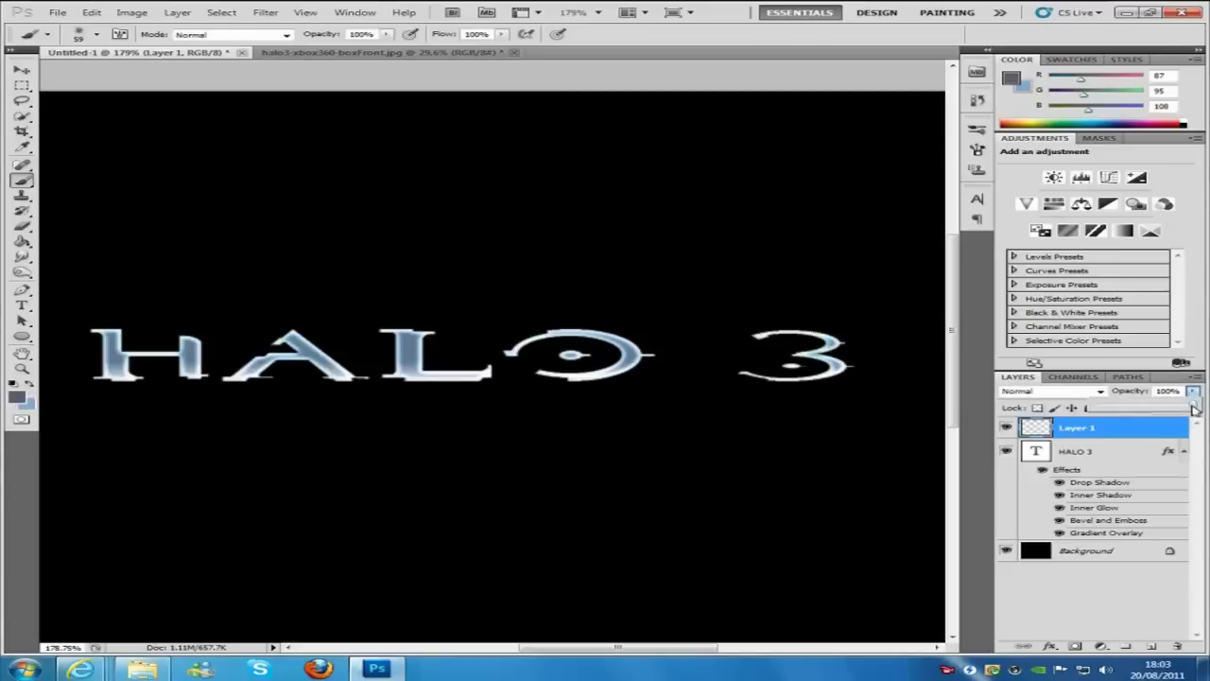
left_click_drag(1193, 405, 1179, 409)
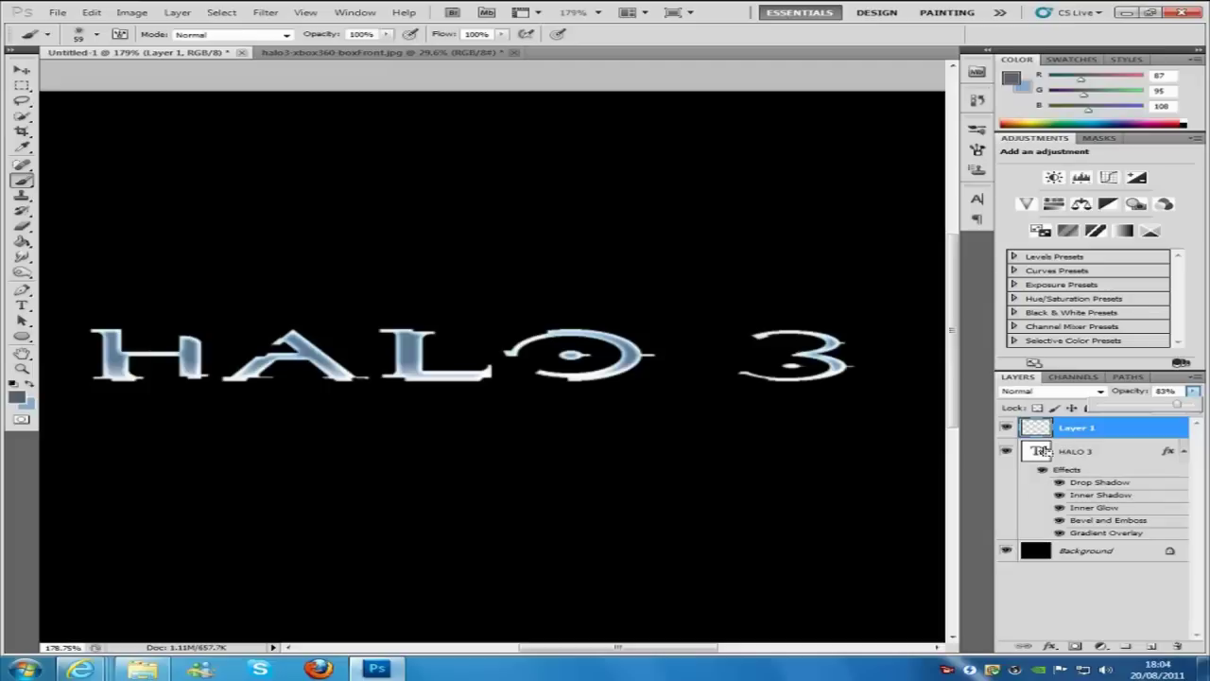
Select the HALO 3 letter shapes and paint dark spatter texture around the O and A
left_click(1040, 456, "ctrl")
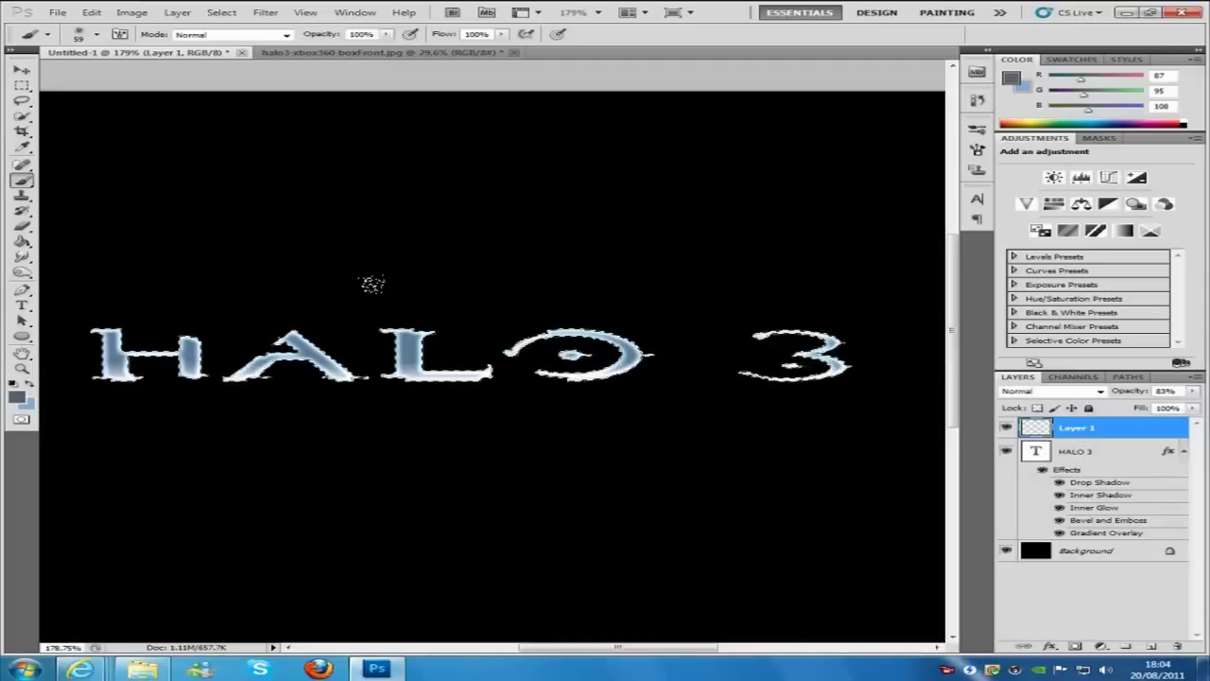
left_click(497, 287)
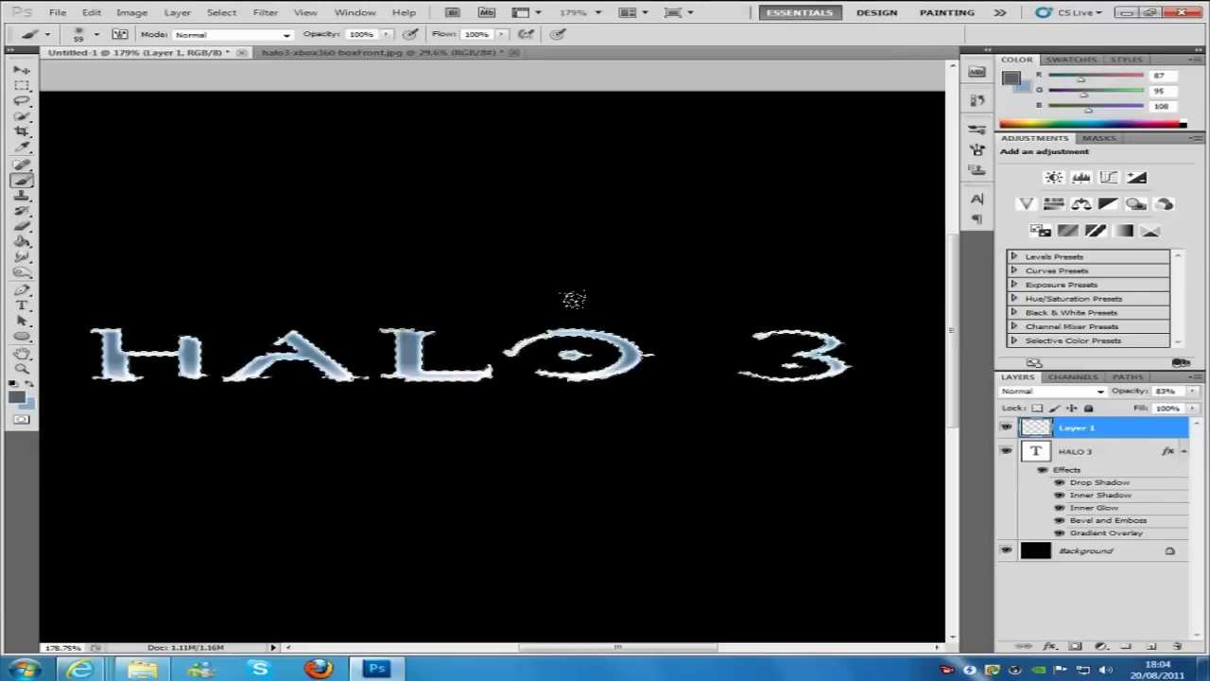
mouse_move(666, 345)
left_mouse_down()
mouse_move(637, 346)
mouse_move(637, 385)
left_mouse_up()
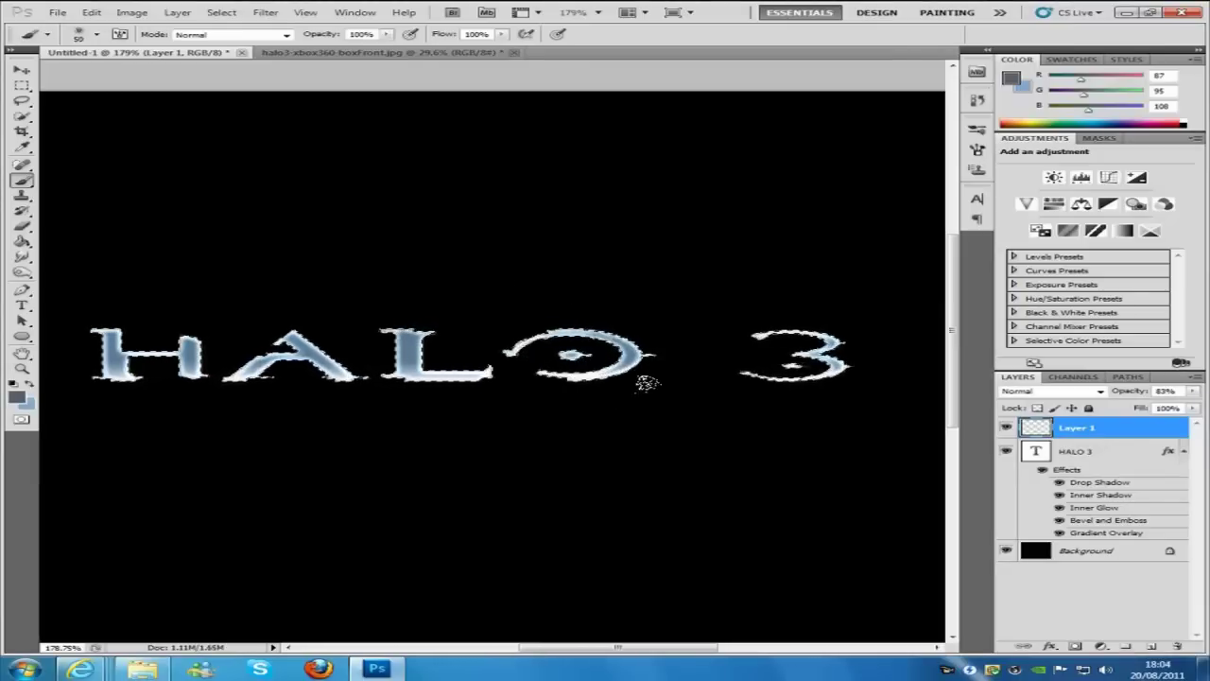
key("bracketleft")
key("bracketleft")
key("bracketleft")
key("bracketleft")
key("bracketleft")
key("bracketleft")
key("bracketleft")
key("bracketleft")
key("bracketright")
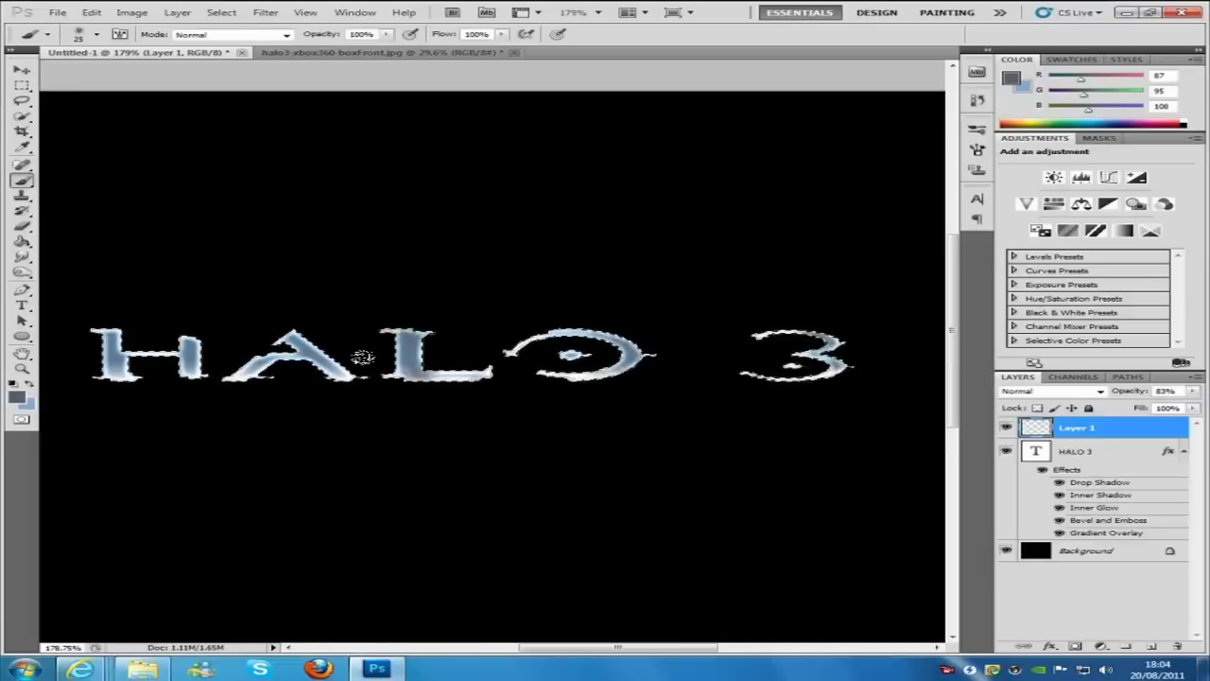
left_click_drag(298, 389, 239, 371)
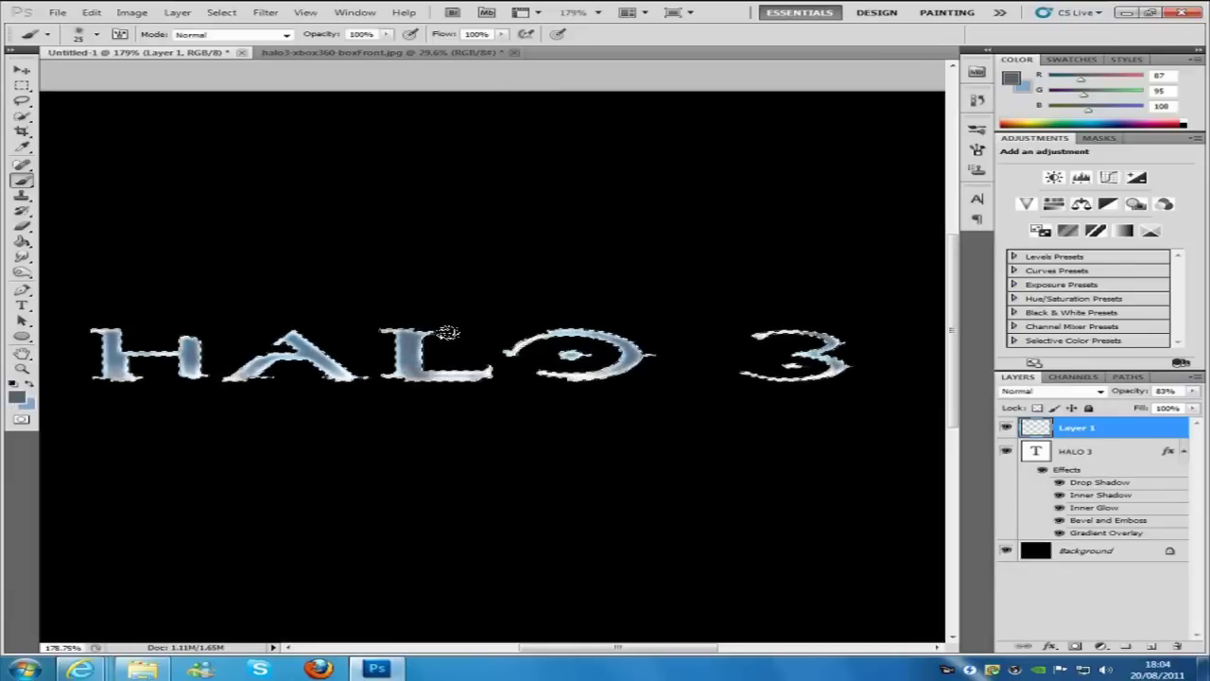
Try foreground hex values 3b5b98, 4776a0 and 3a5067 in the Color Picker
left_click(17, 395)
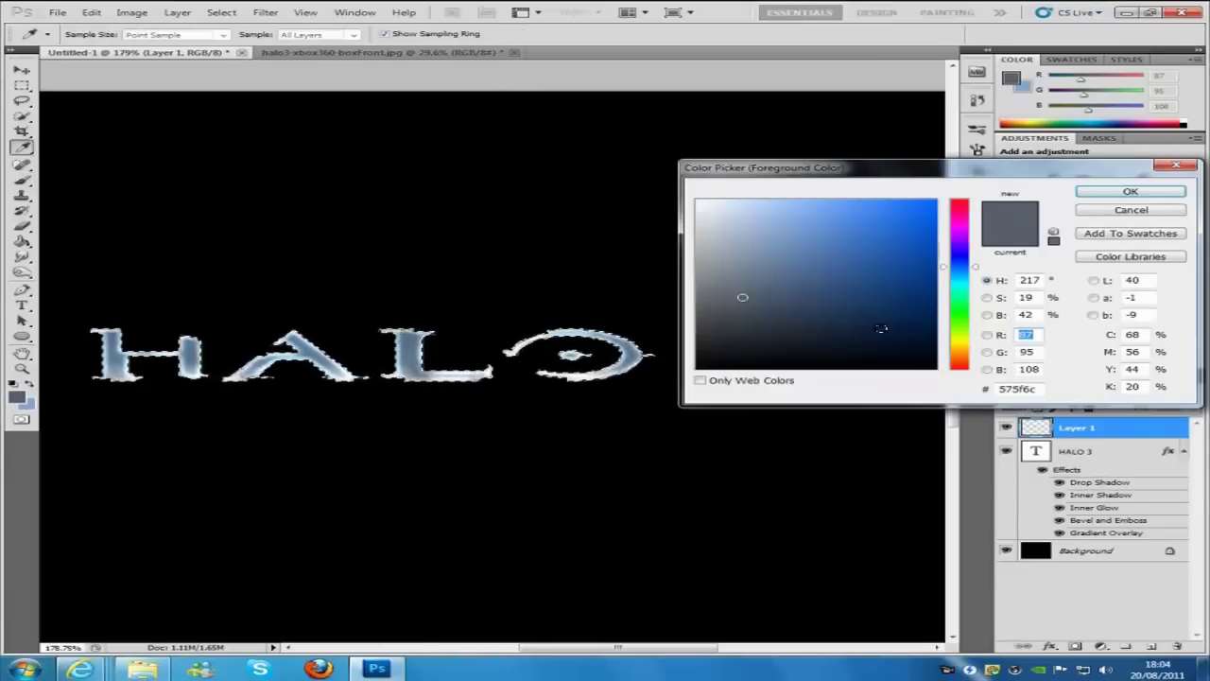
double_click(1021, 389)
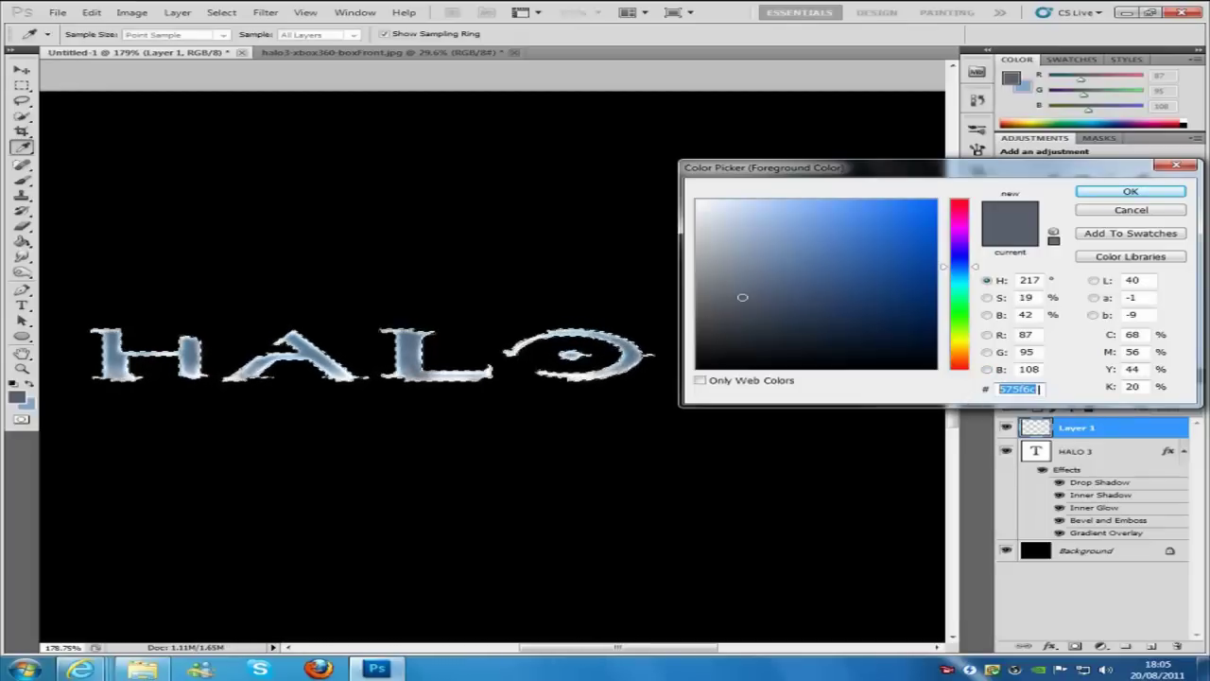
left_click(1040, 389)
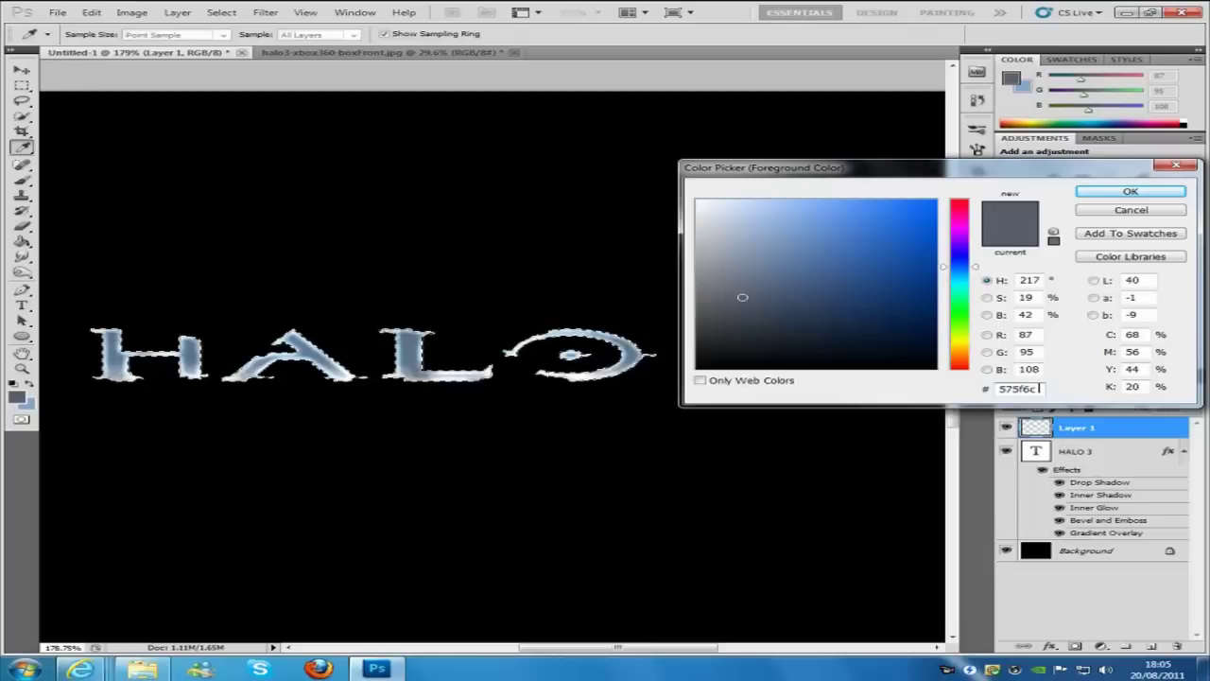
double_click(1040, 389)
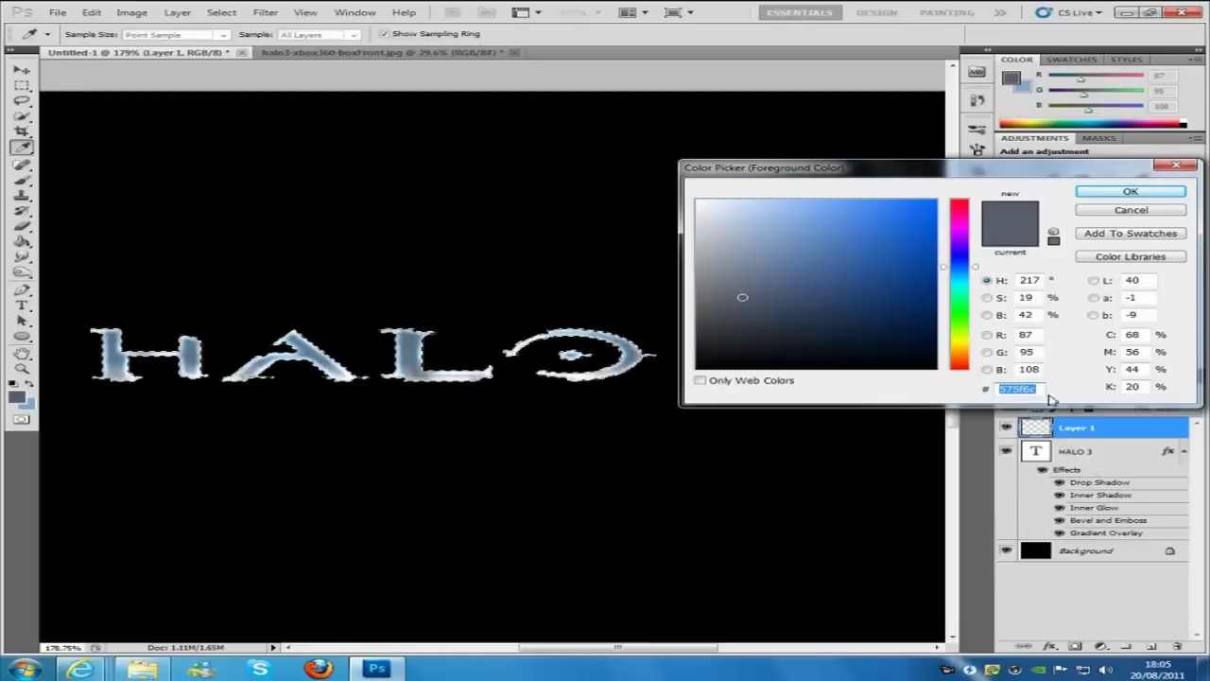
type("3")
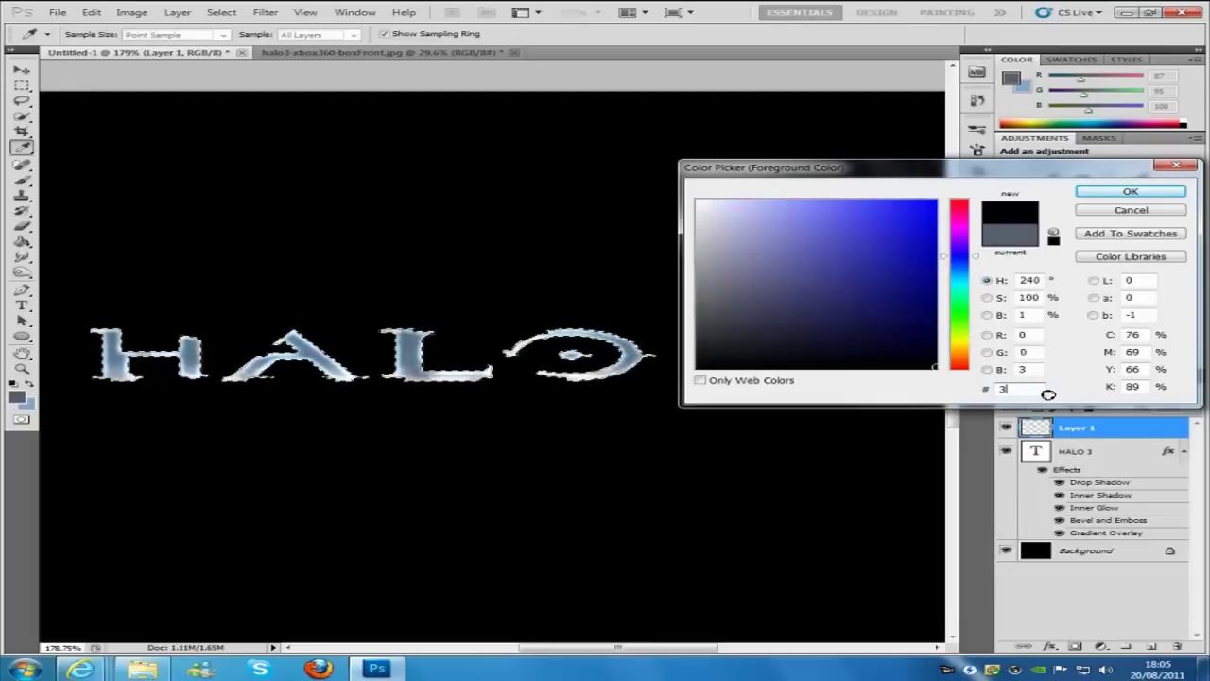
type("b5")
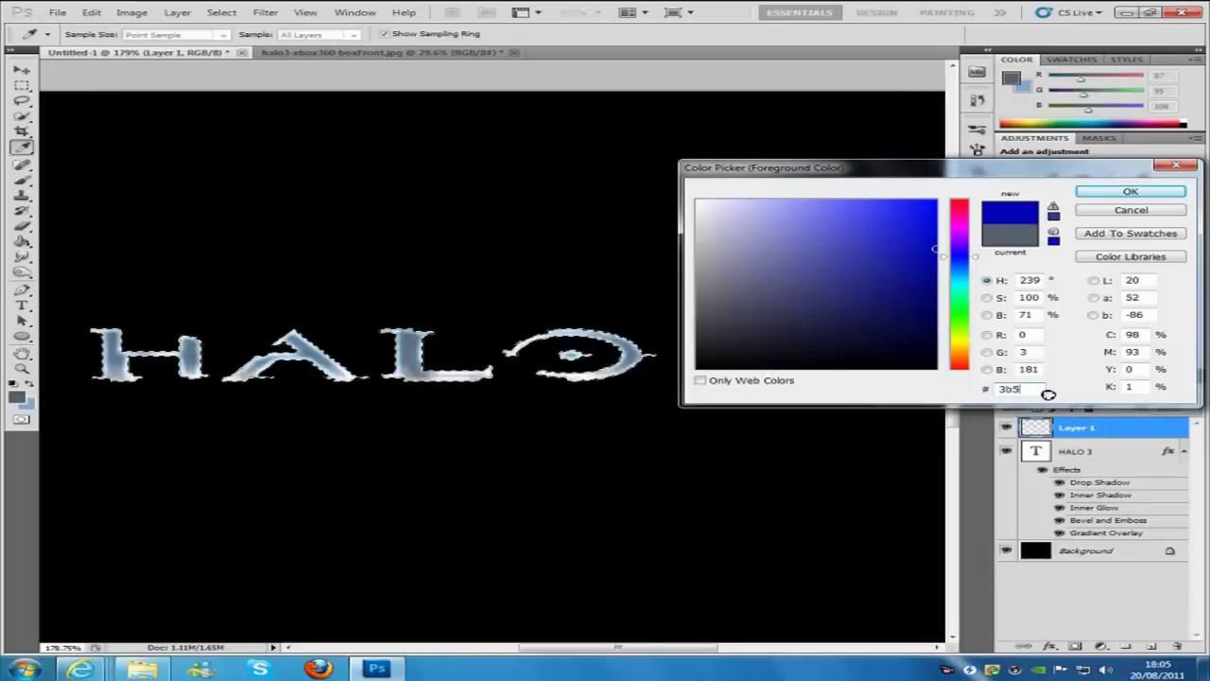
type("b98")
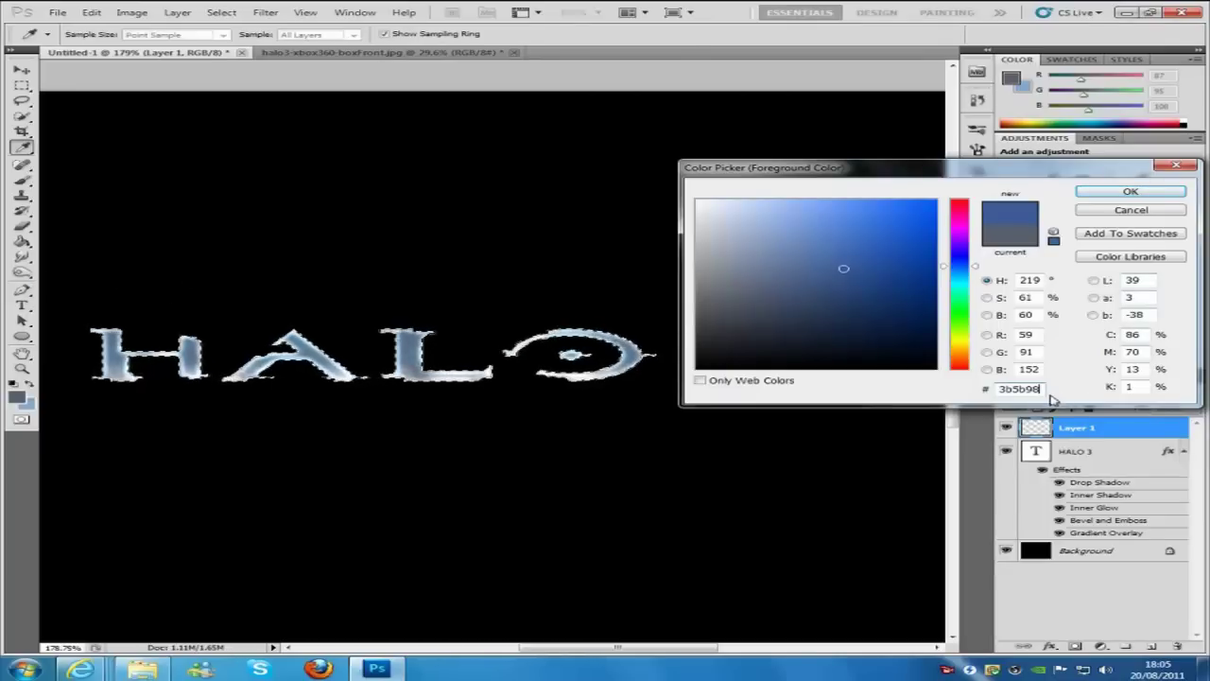
key("ctrl+a")
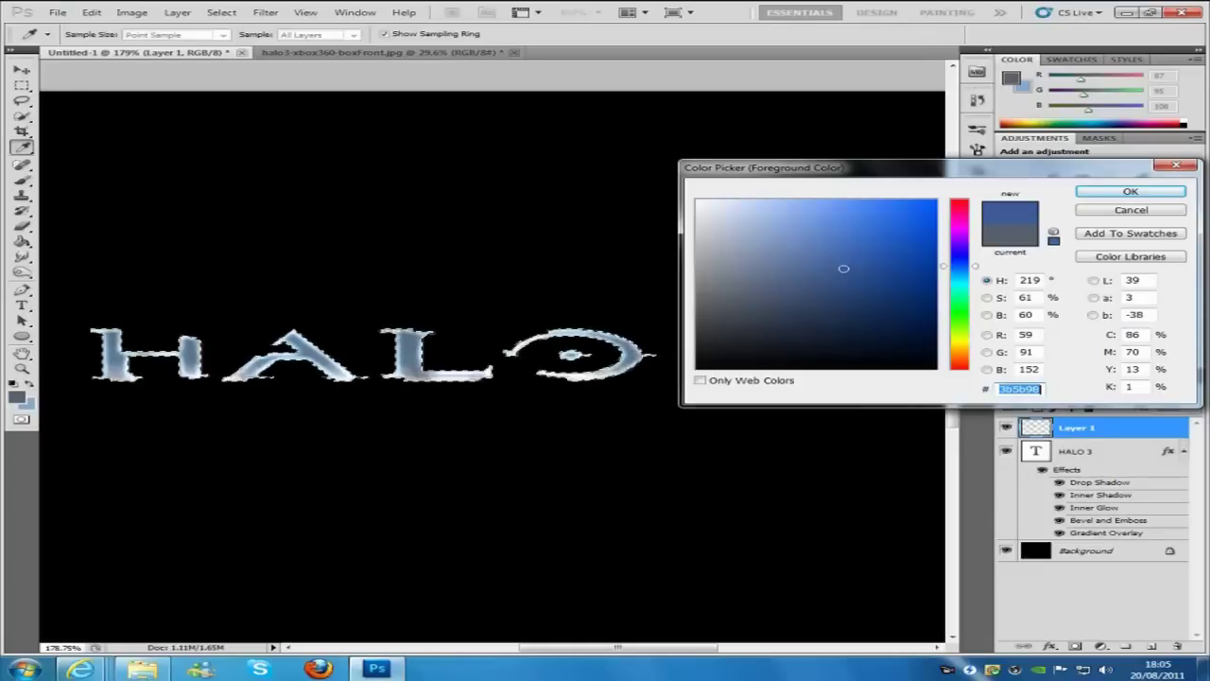
type("477")
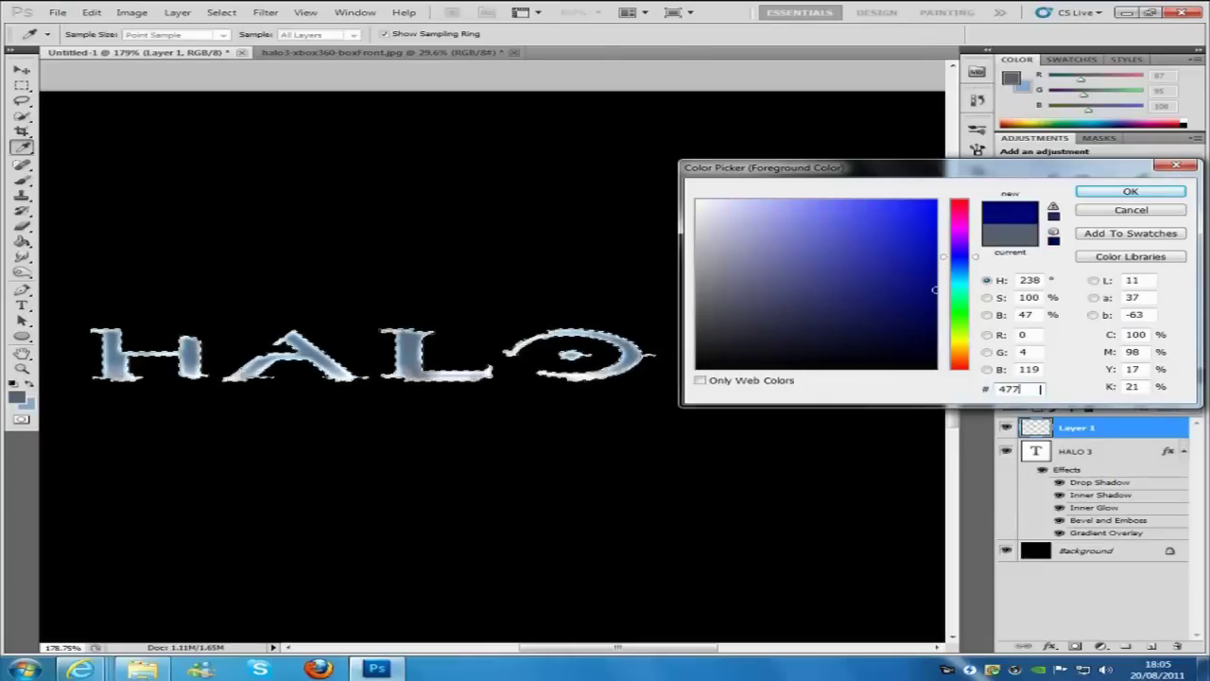
type("6a0")
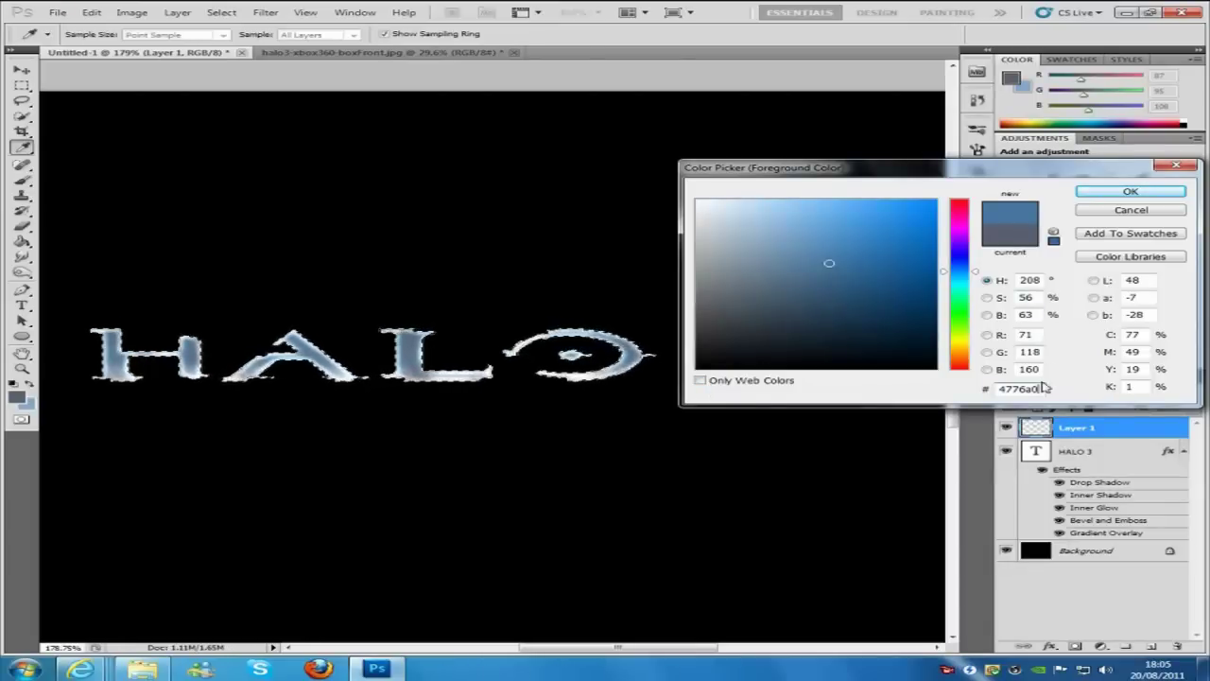
left_click_drag(1040, 389, 954, 396)
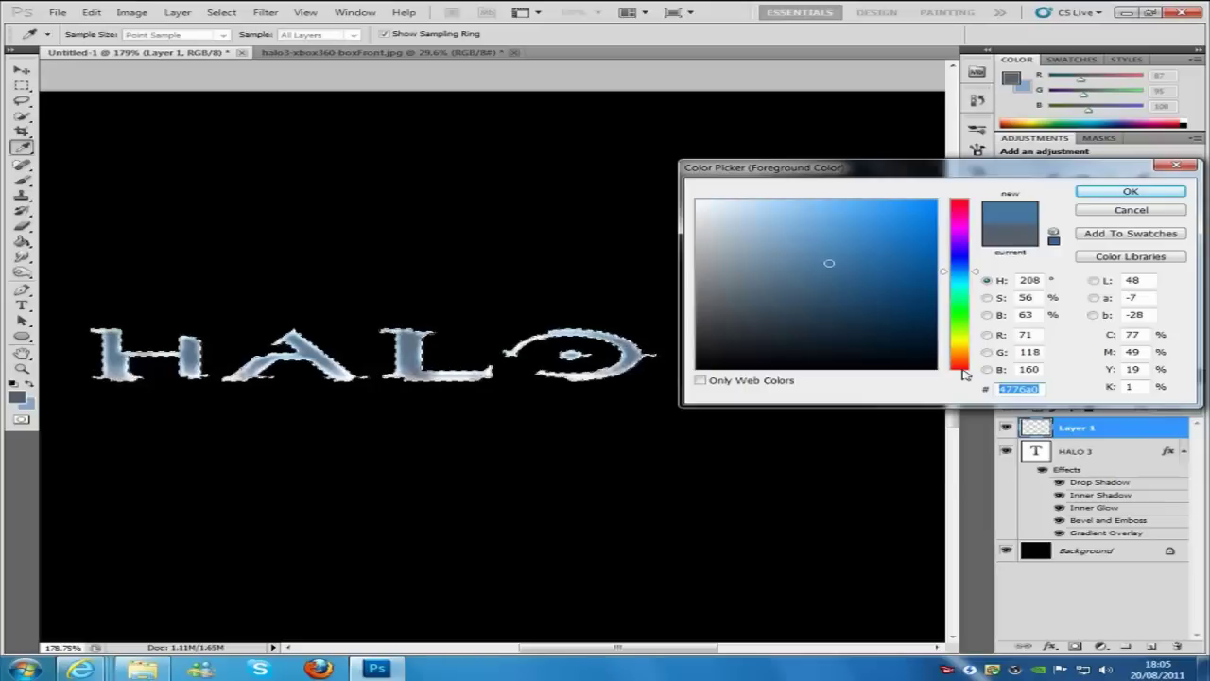
type("3a")
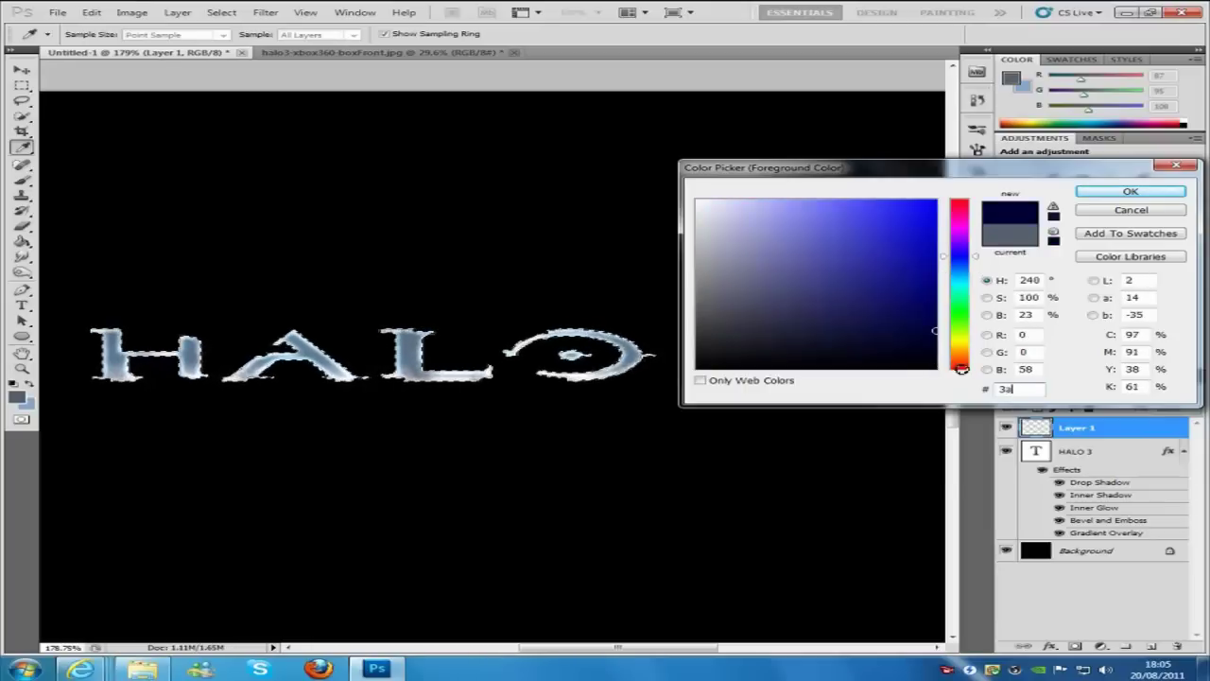
type("5")
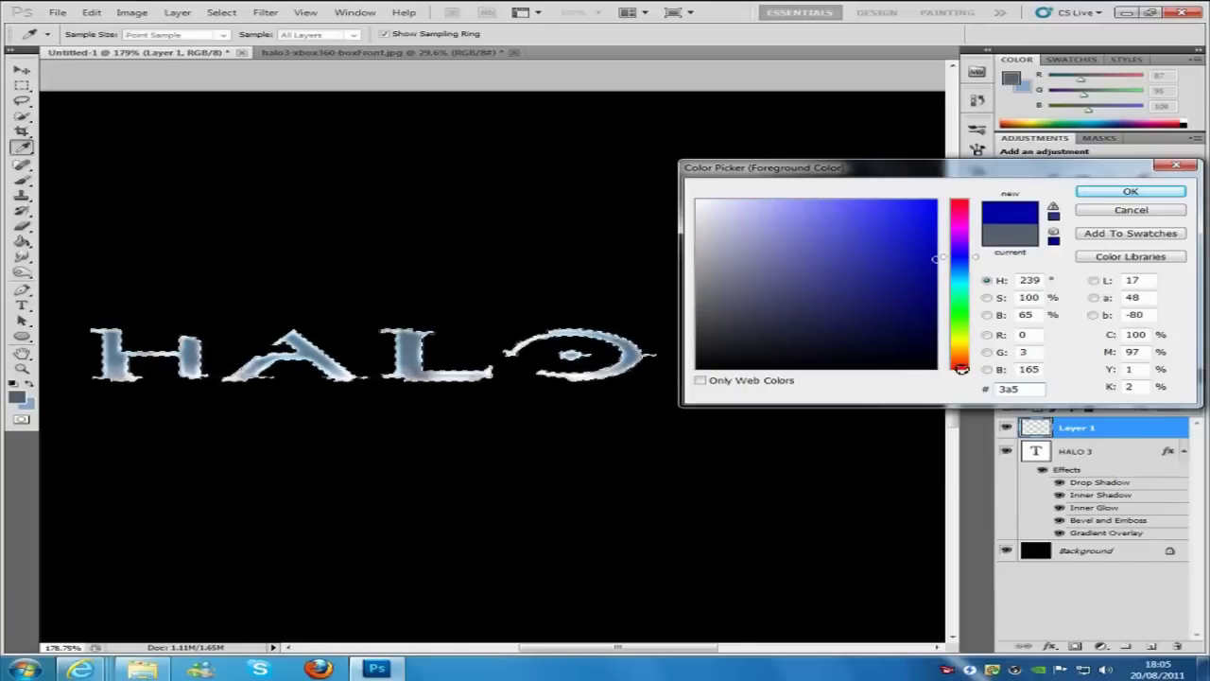
type("0")
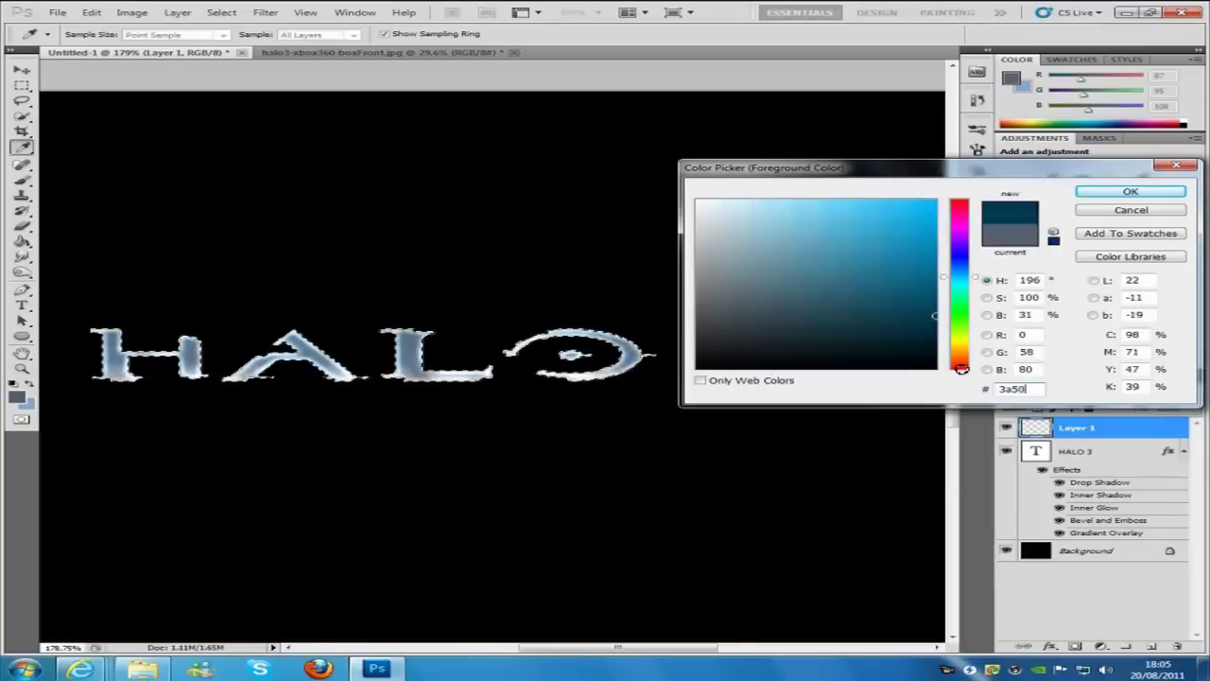
type("67")
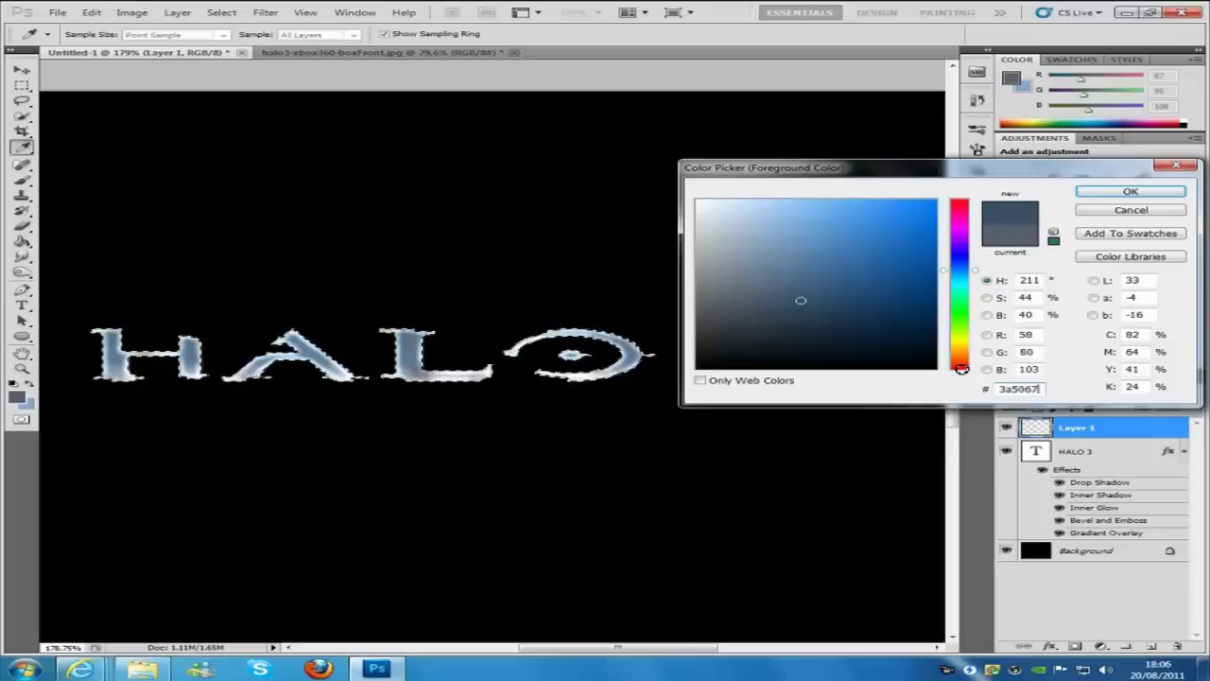
Enter bfd0ed as the foreground hex value, correcting the last digit
double_click(1024, 388)
type("bfd")
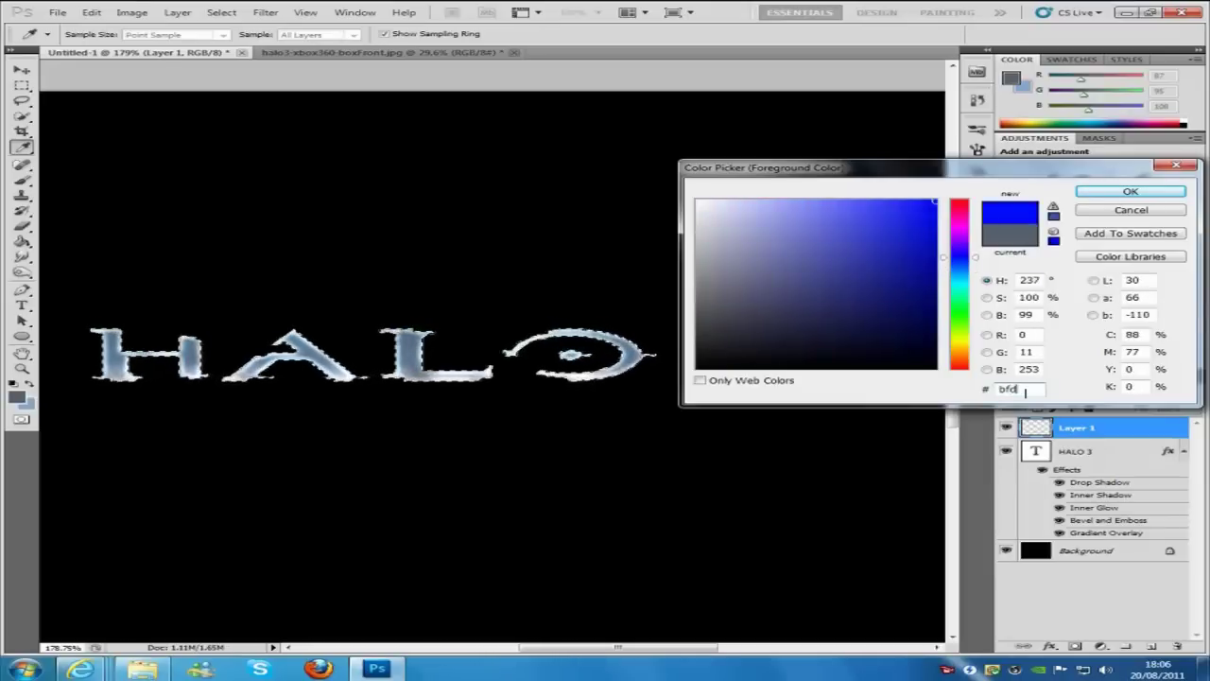
type("0")
type("ed")
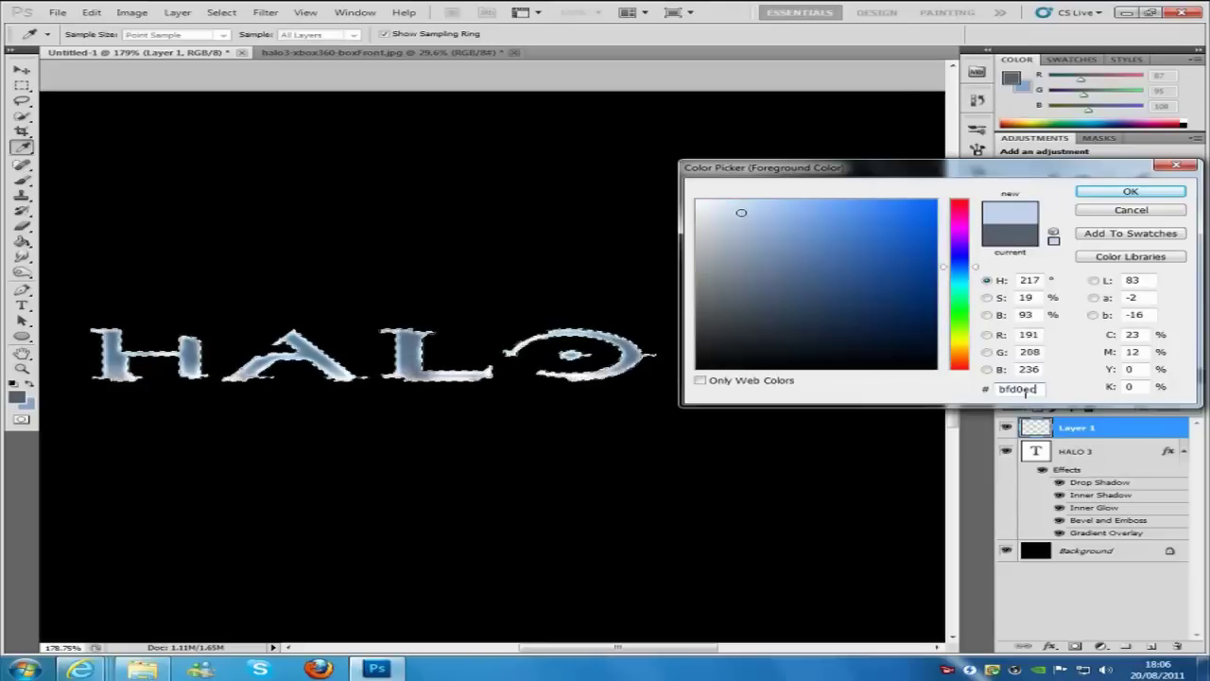
key("BackSpace")
type("d")
Confirm the bfd0ed colour and nudge the second HALO 3 logo slightly left on the box cover
left_click(1131, 193)
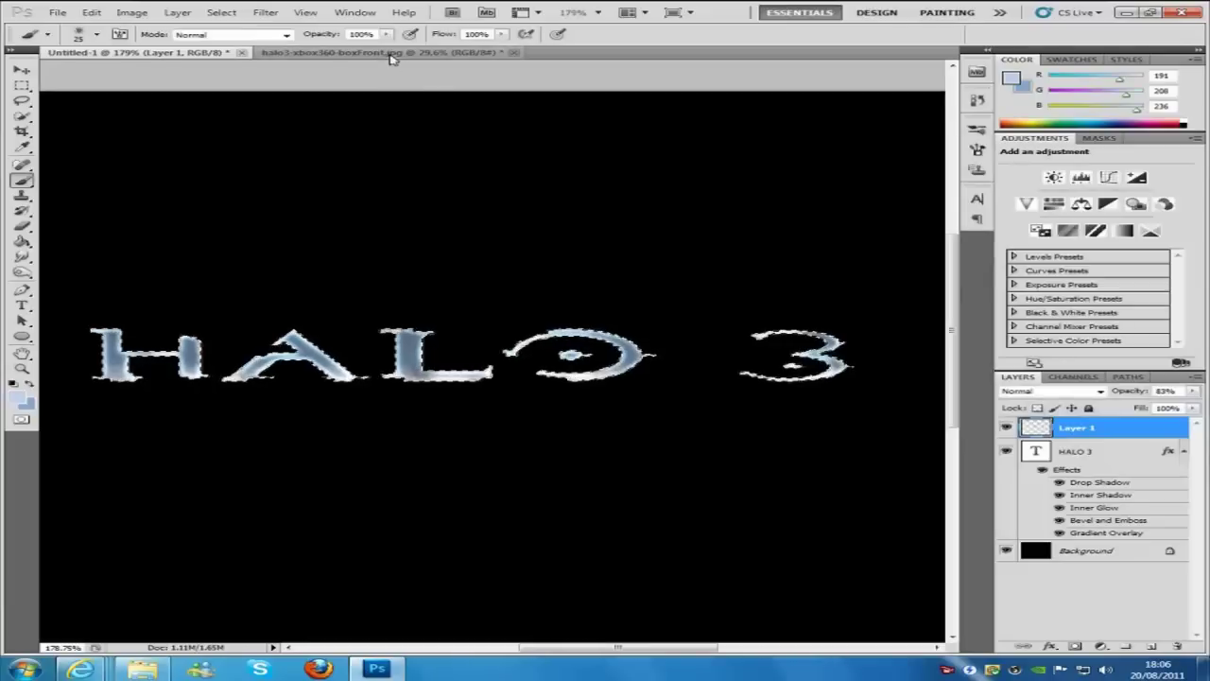
left_click(407, 53)
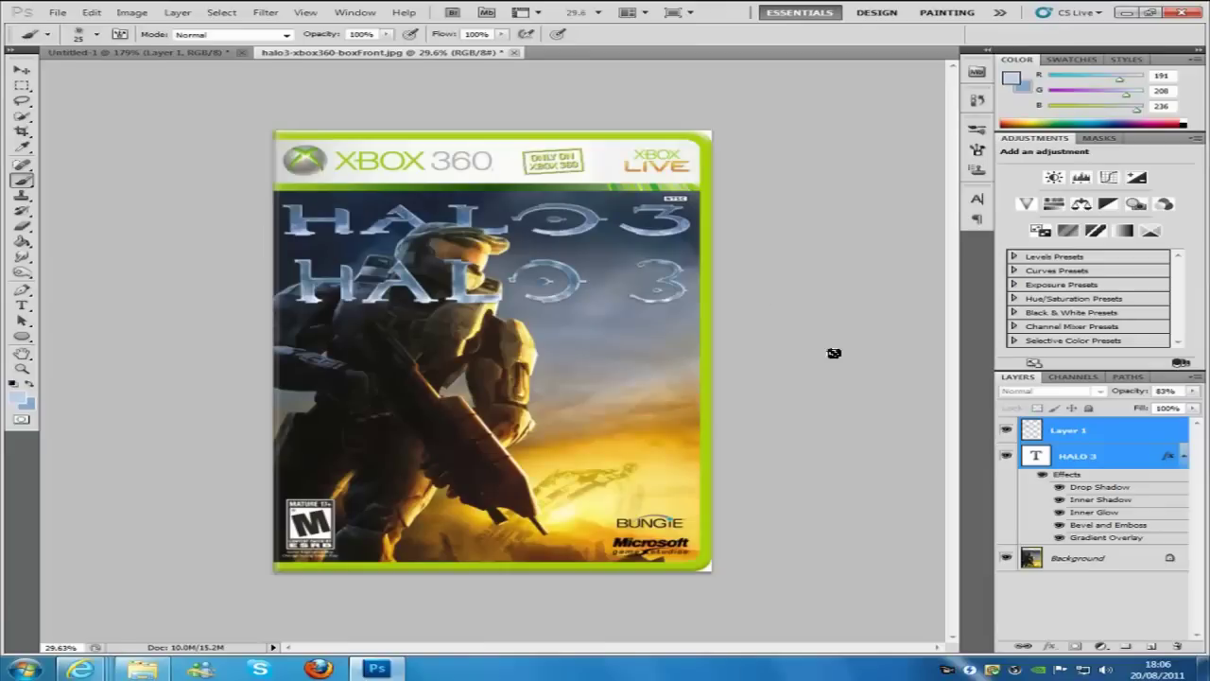
key("v")
mouse_move(534, 290)
left_mouse_down()
mouse_move(523, 290)
mouse_move(549, 277)
left_mouse_up()
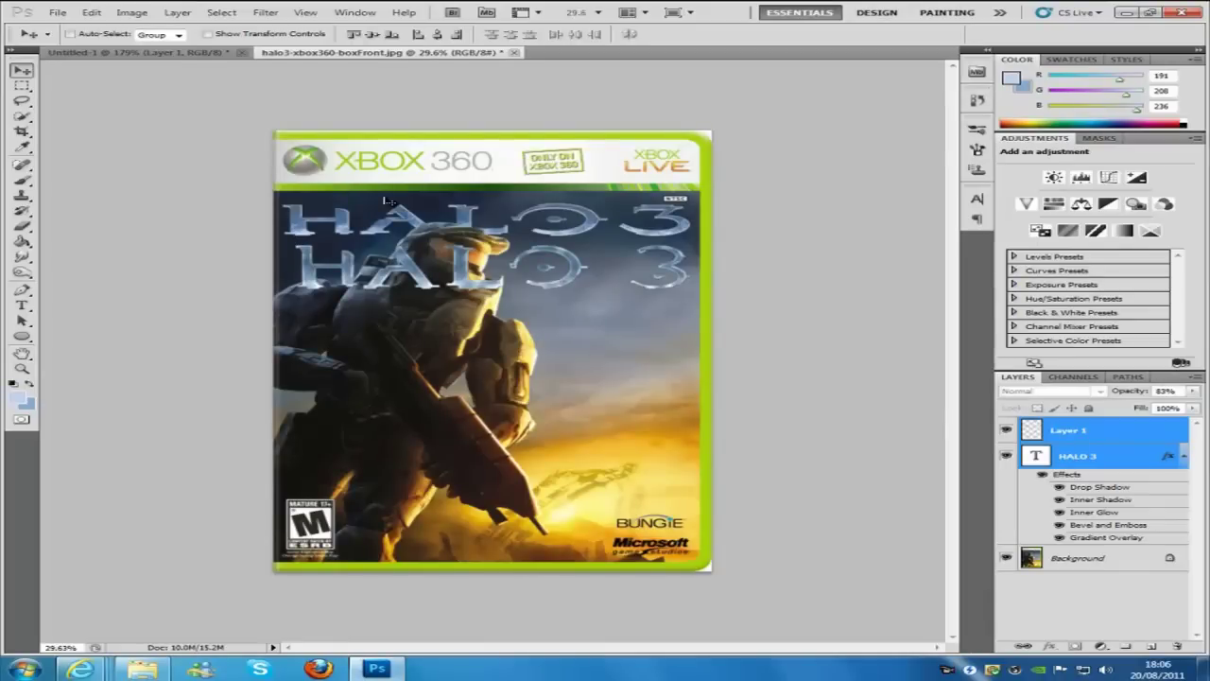
left_click(142, 54)
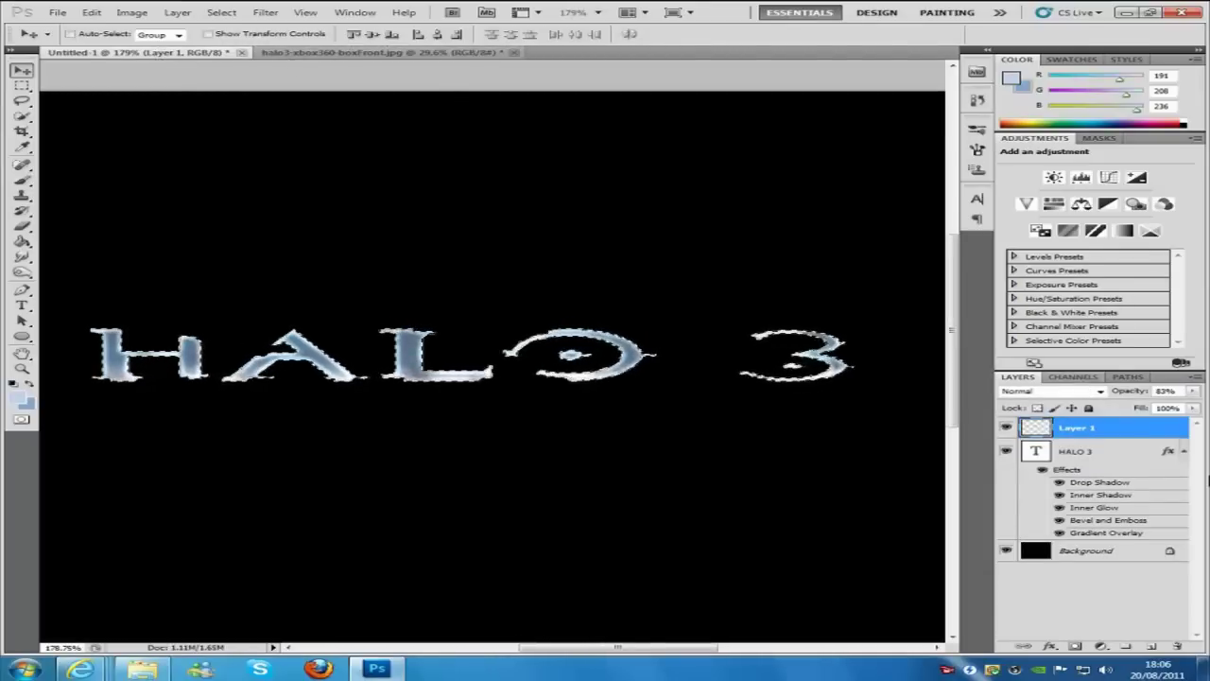
Leave the logo layer blend mode at Normal, then select Layer 1 in the box-cover image
left_click(1101, 392)
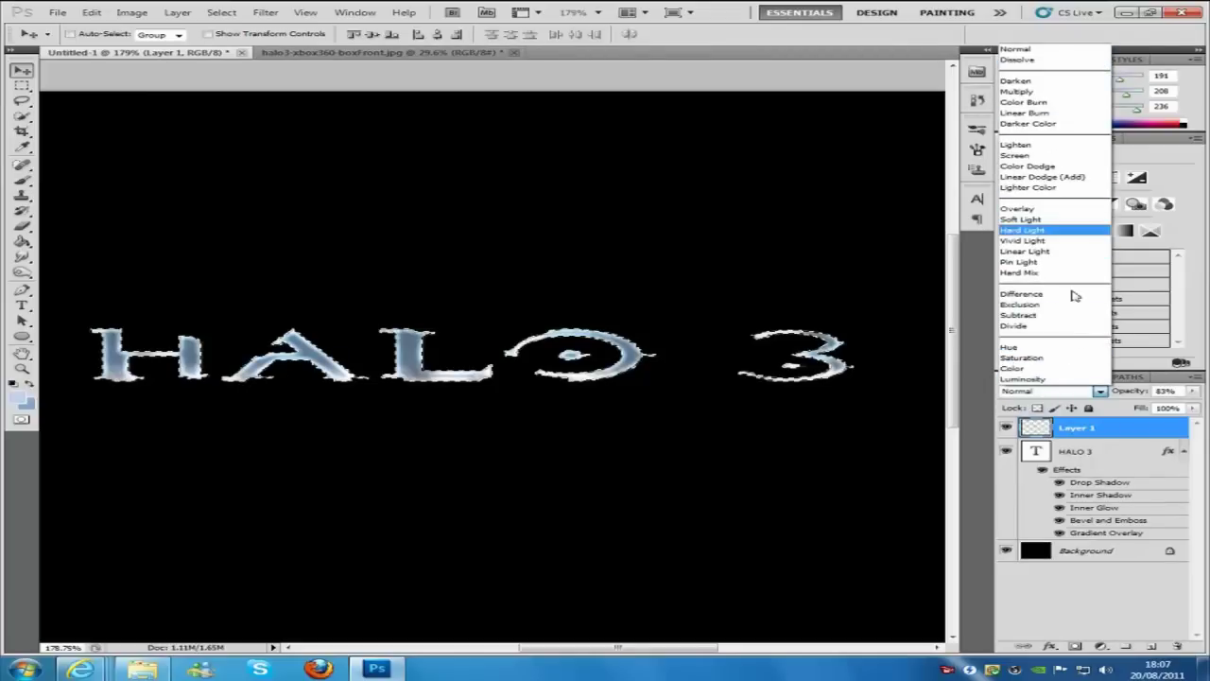
left_click(388, 55)
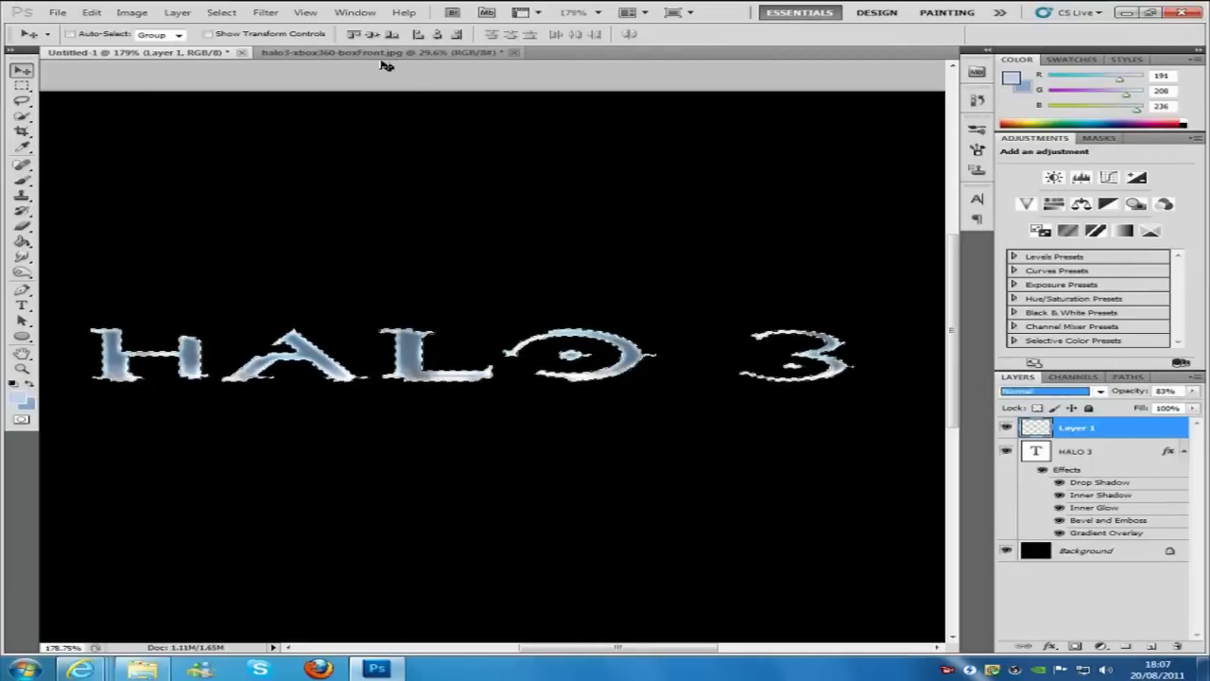
left_click(388, 55)
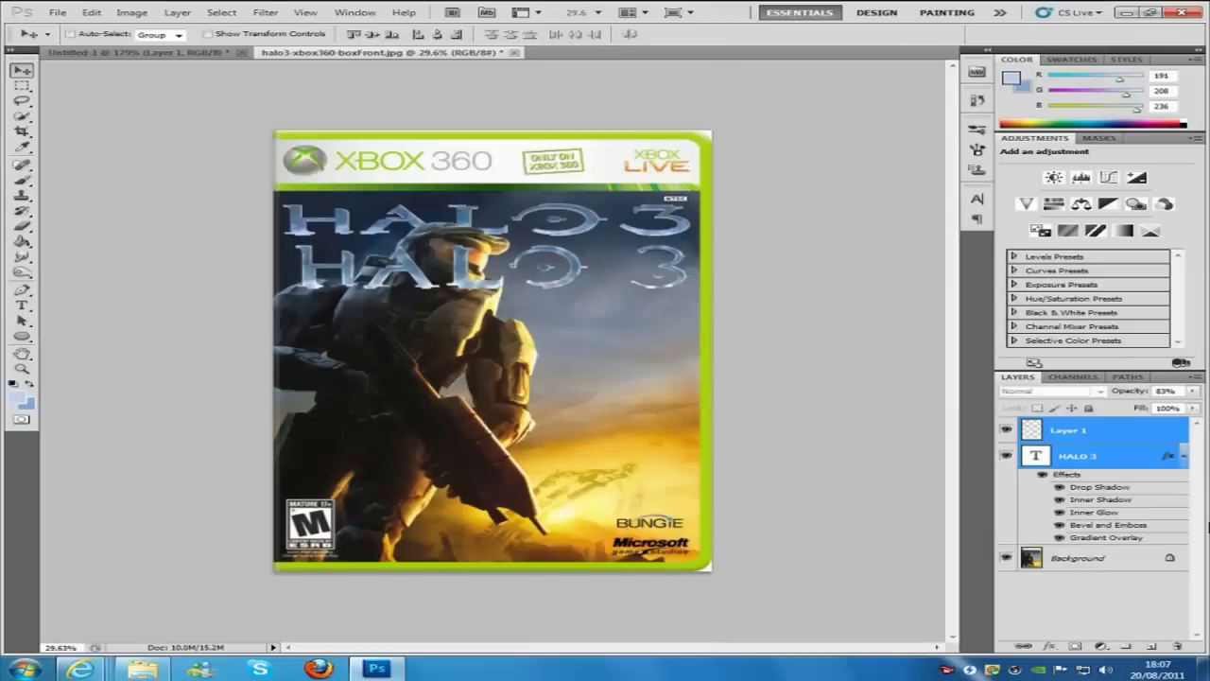
left_click(1090, 433)
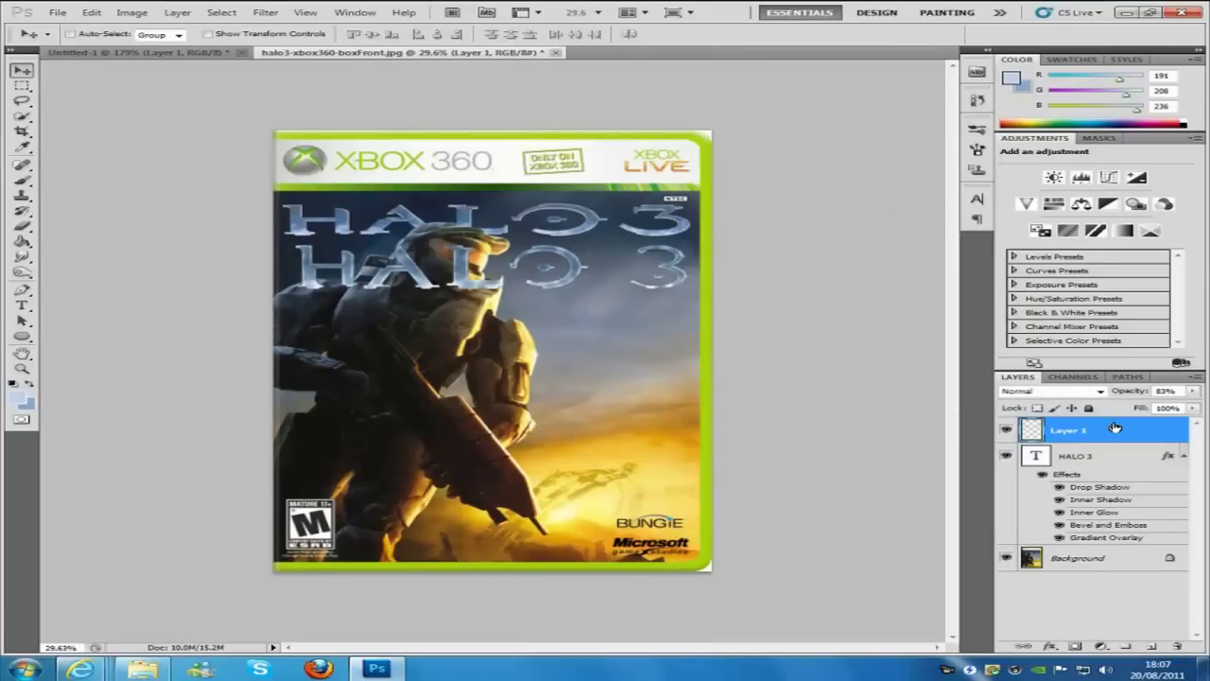